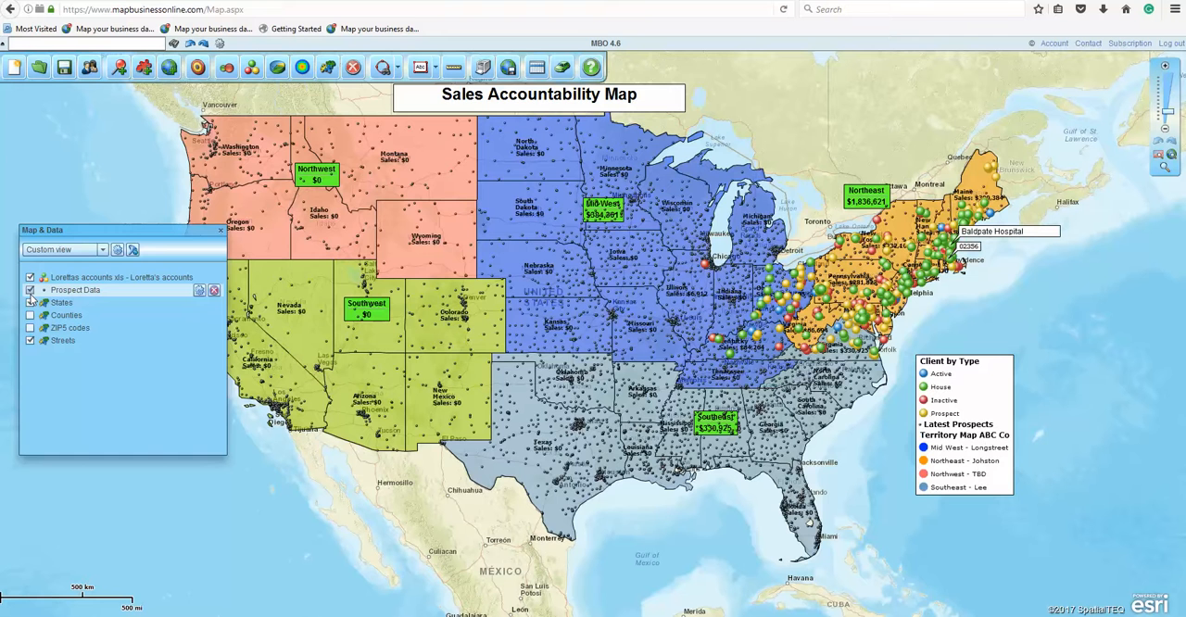
Step: Create a new USA map from the default map template without saving changes to the current map
left_click(30, 278)
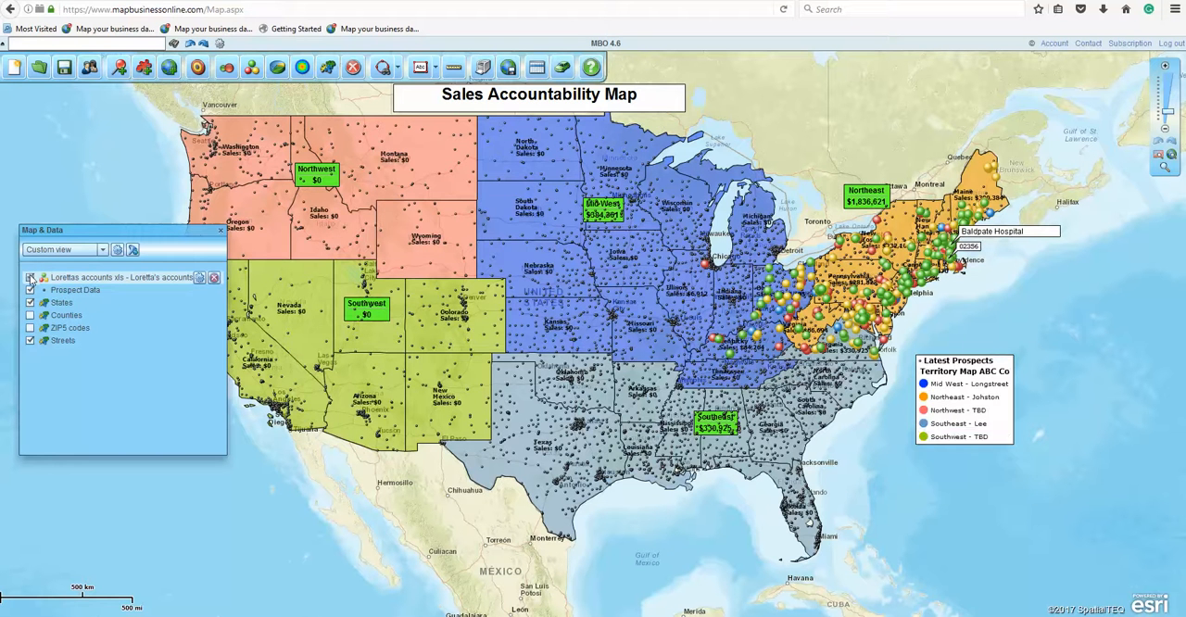
left_click(29, 278)
left_click(14, 71)
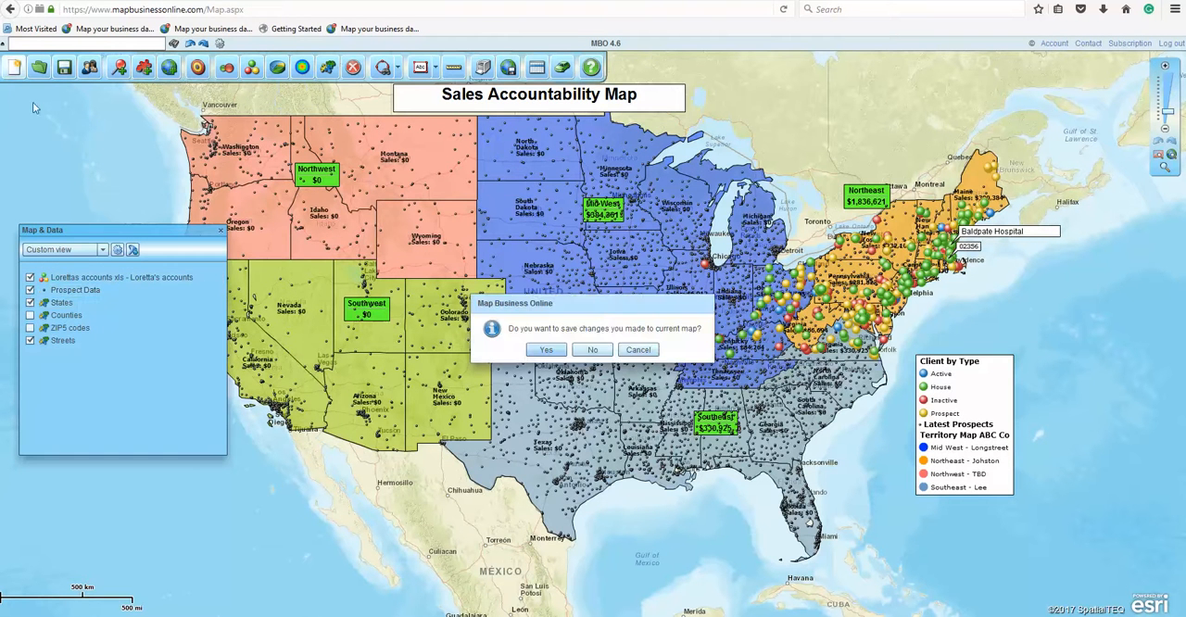
left_click(578, 351)
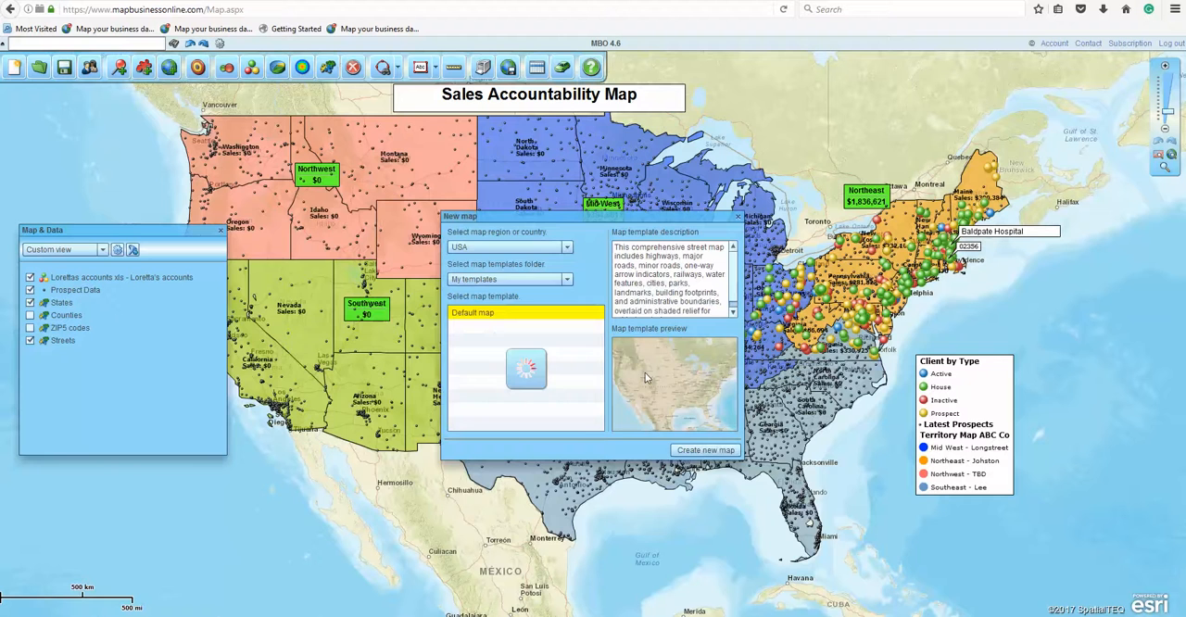
left_click(702, 452)
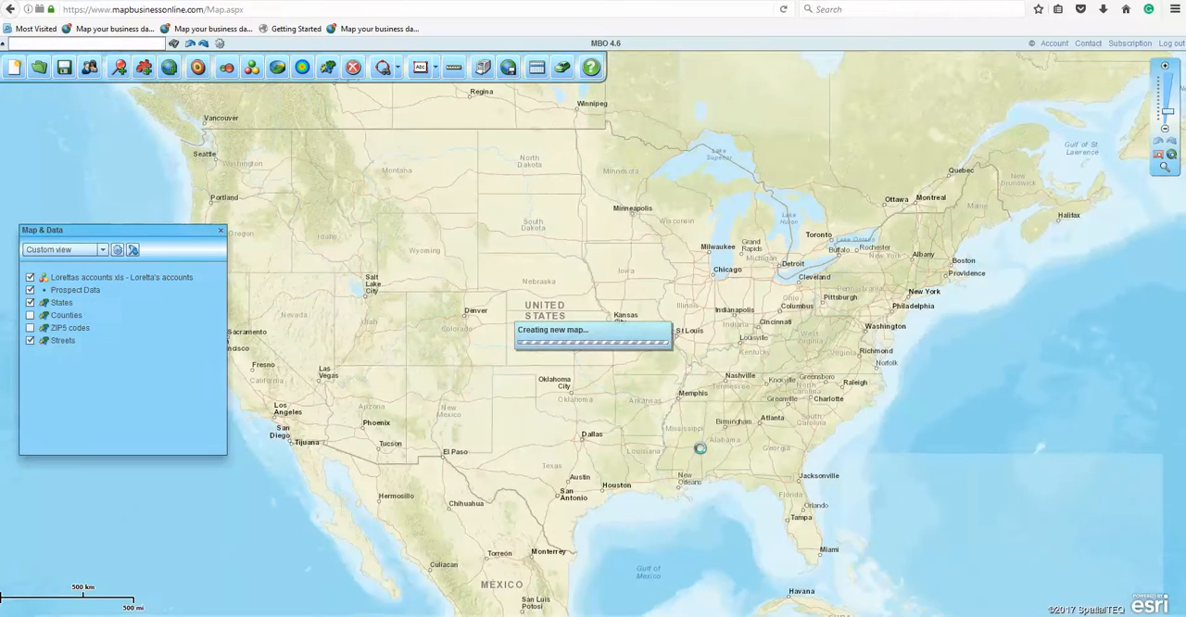
Step: Start creating territories and load New England Company Territory Sample.xlsx as the territory data file
left_click(143, 72)
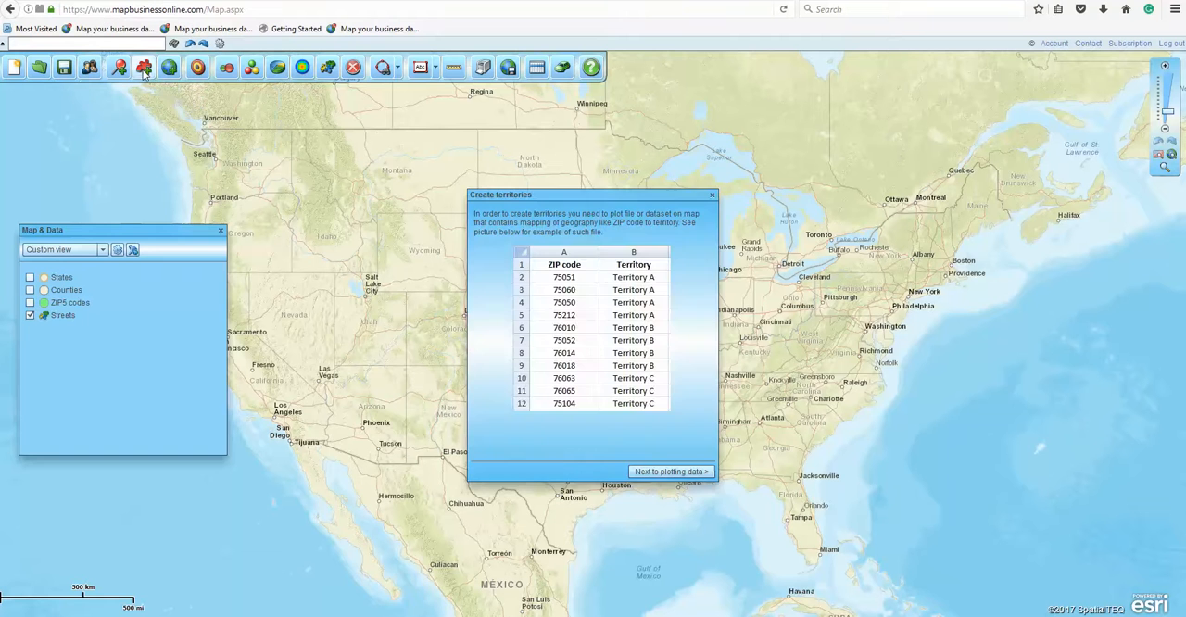
left_click(693, 468)
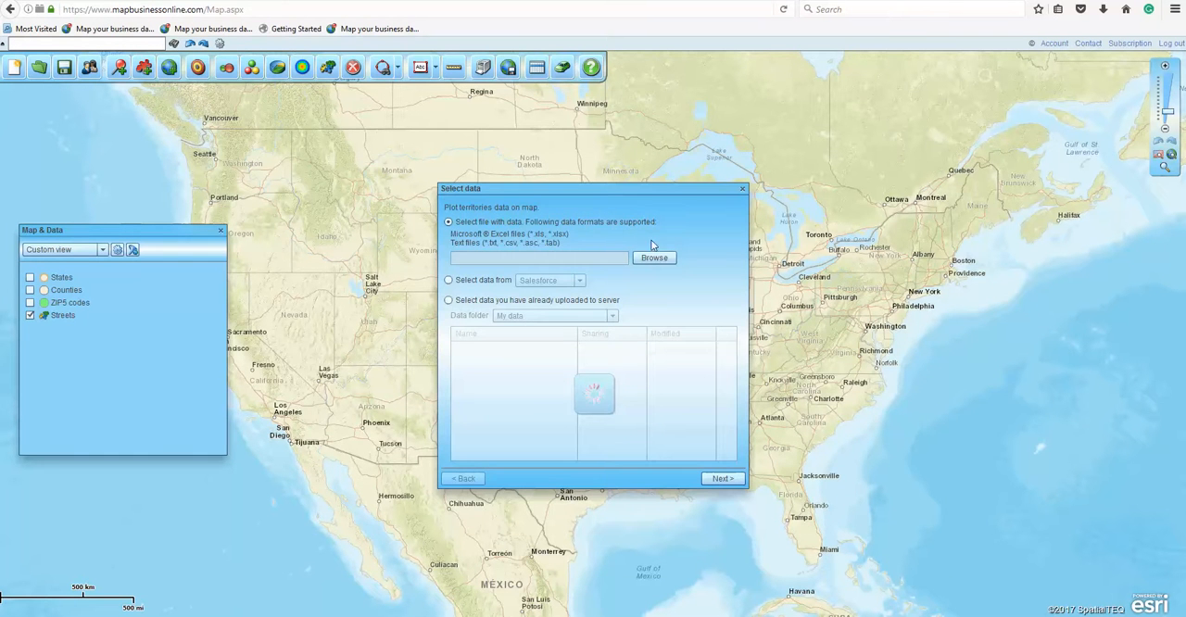
left_click(653, 258)
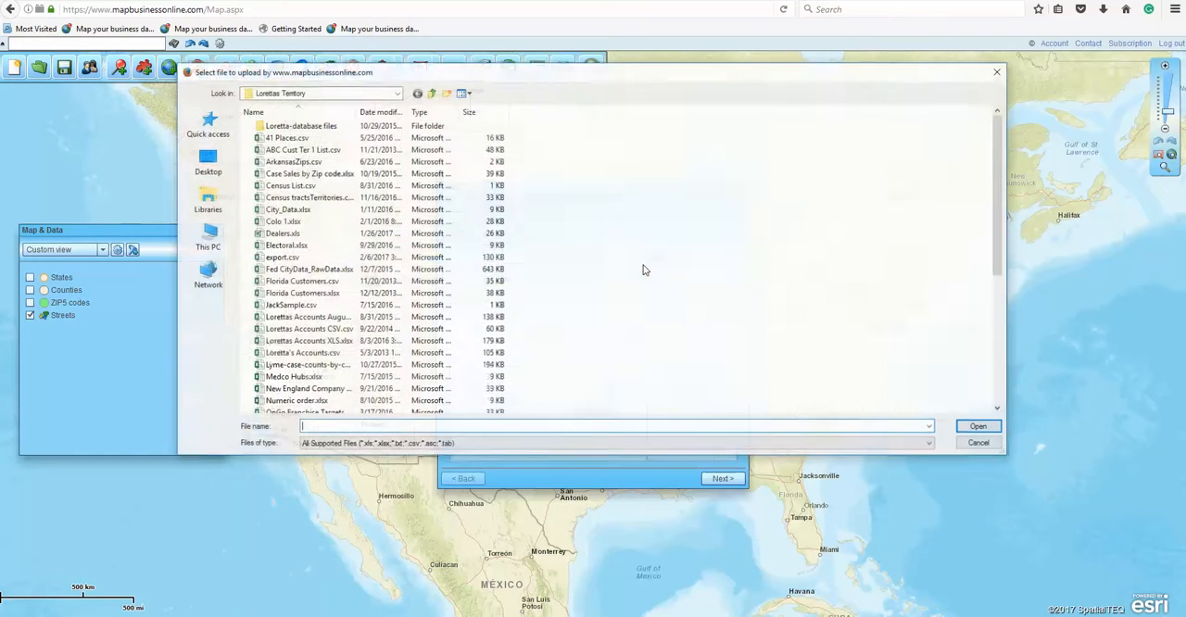
left_click(298, 390)
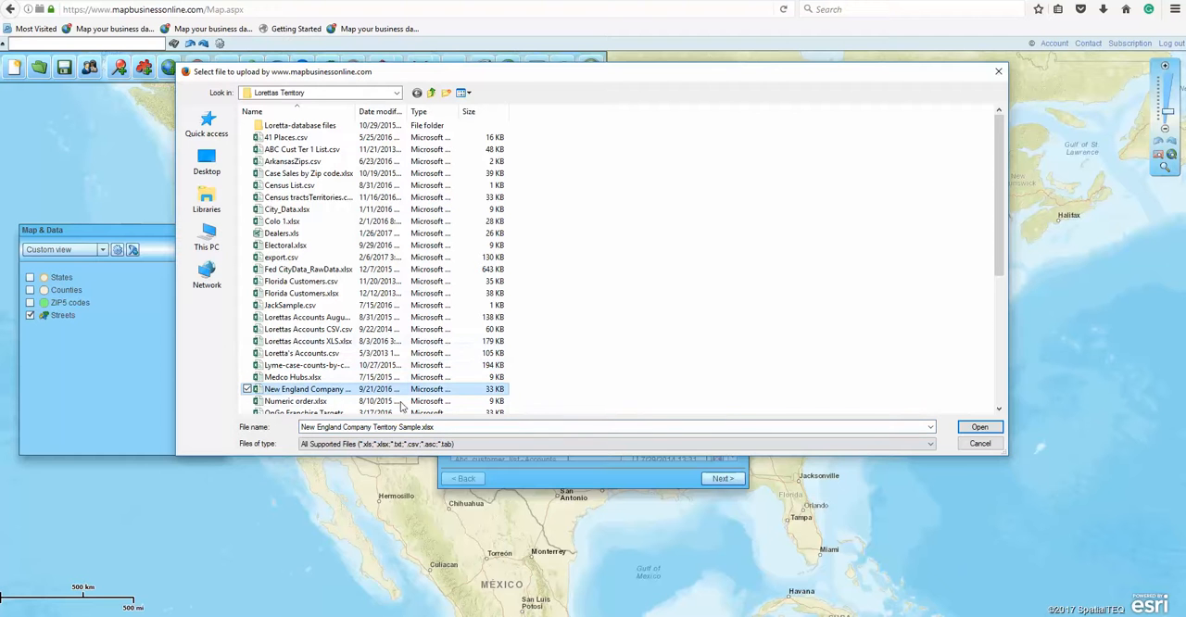
left_click(979, 427)
left_click(726, 478)
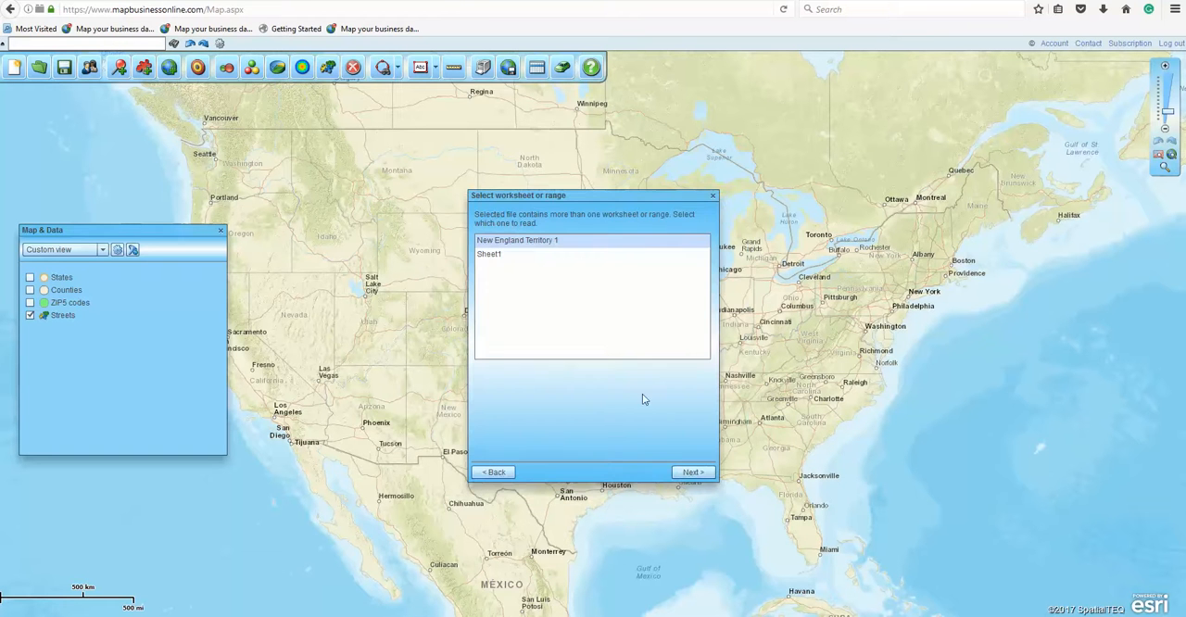
Step: Plot the New England Territory 1 worksheet and create territories from its Territory Name column using ZIP5 codes
left_click(692, 472)
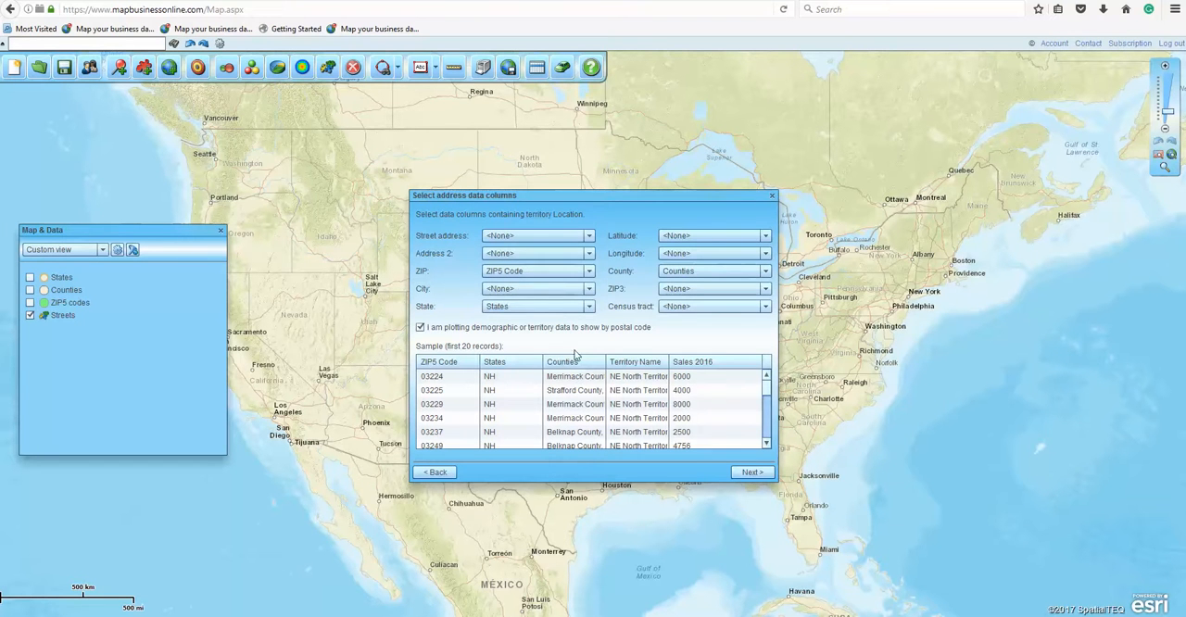
left_click(757, 476)
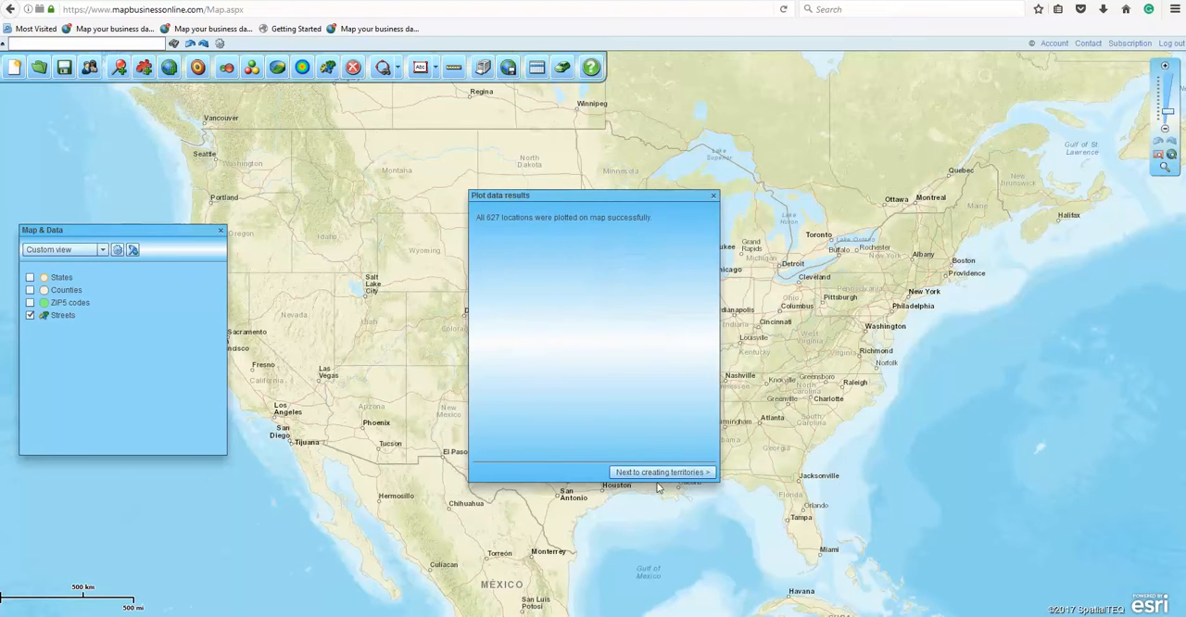
left_click(660, 473)
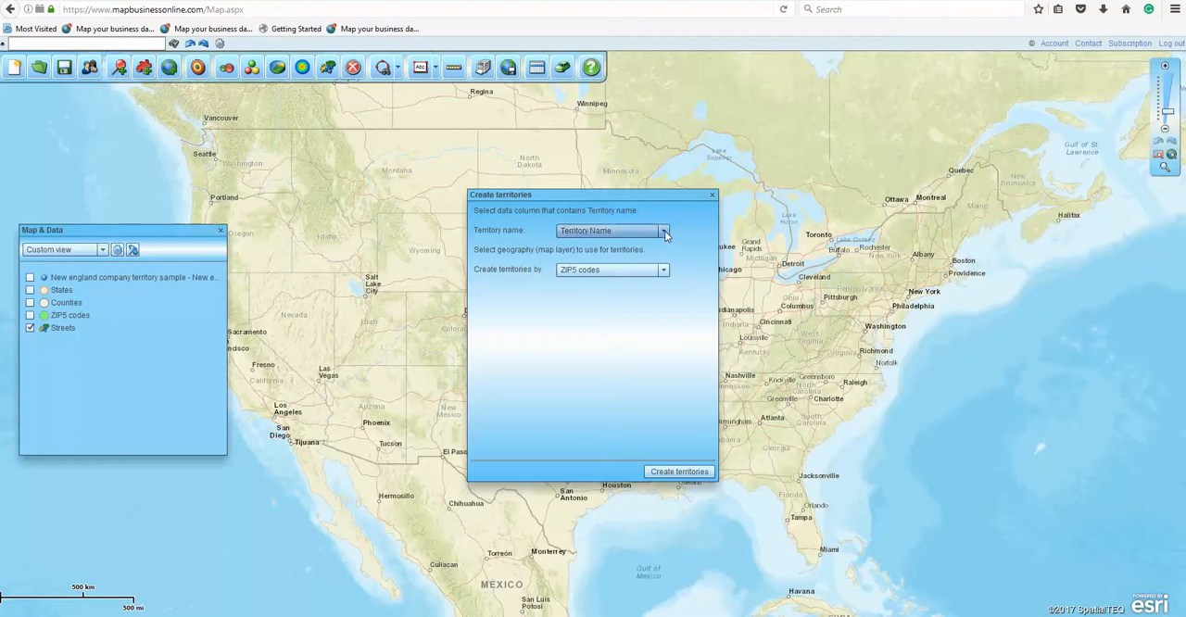
left_click(692, 474)
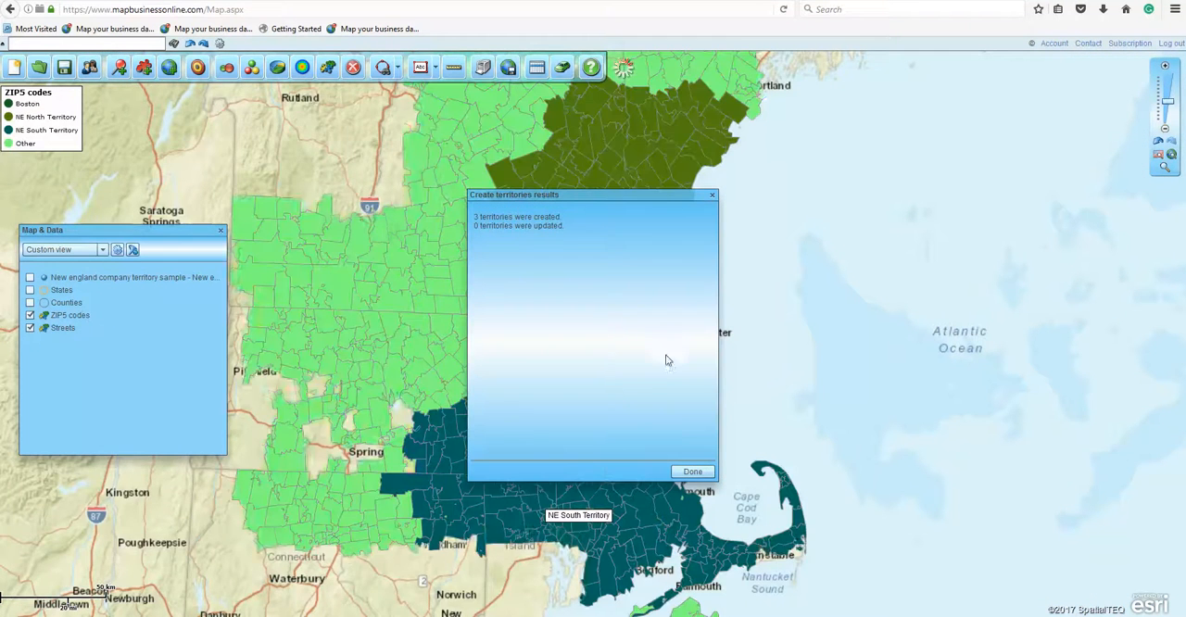
left_click(696, 472)
Step: Make the territory fills transparent, allow territories to intersect, and highlight their intersections on the map
left_click_drag(824, 264, 970, 224)
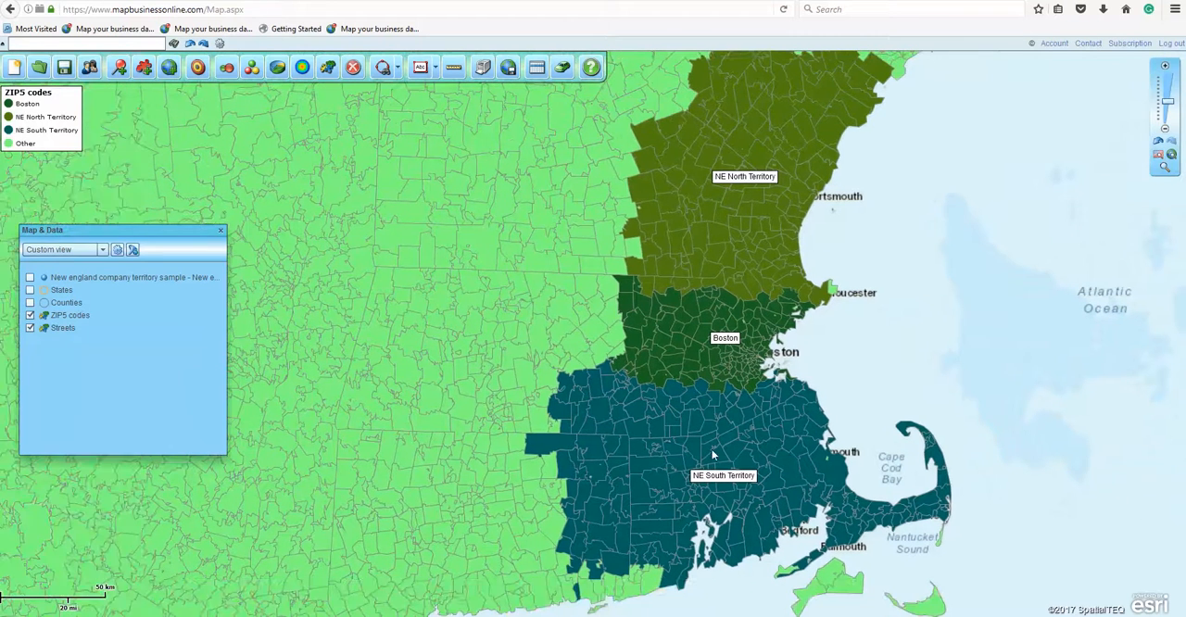
left_click(118, 249)
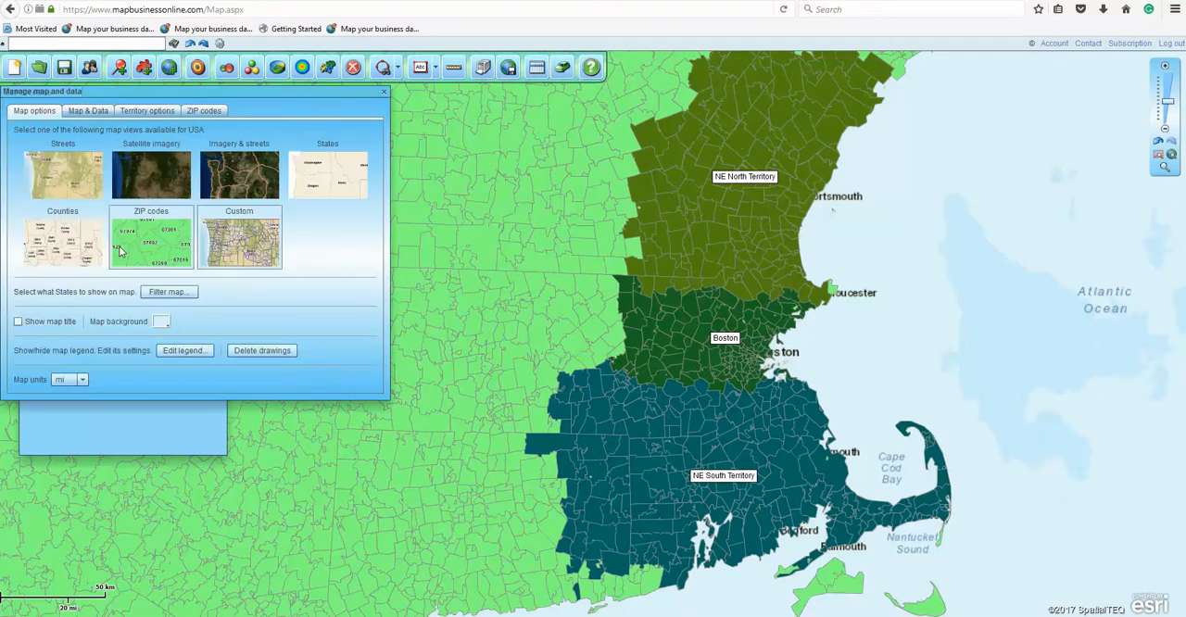
left_click(140, 112)
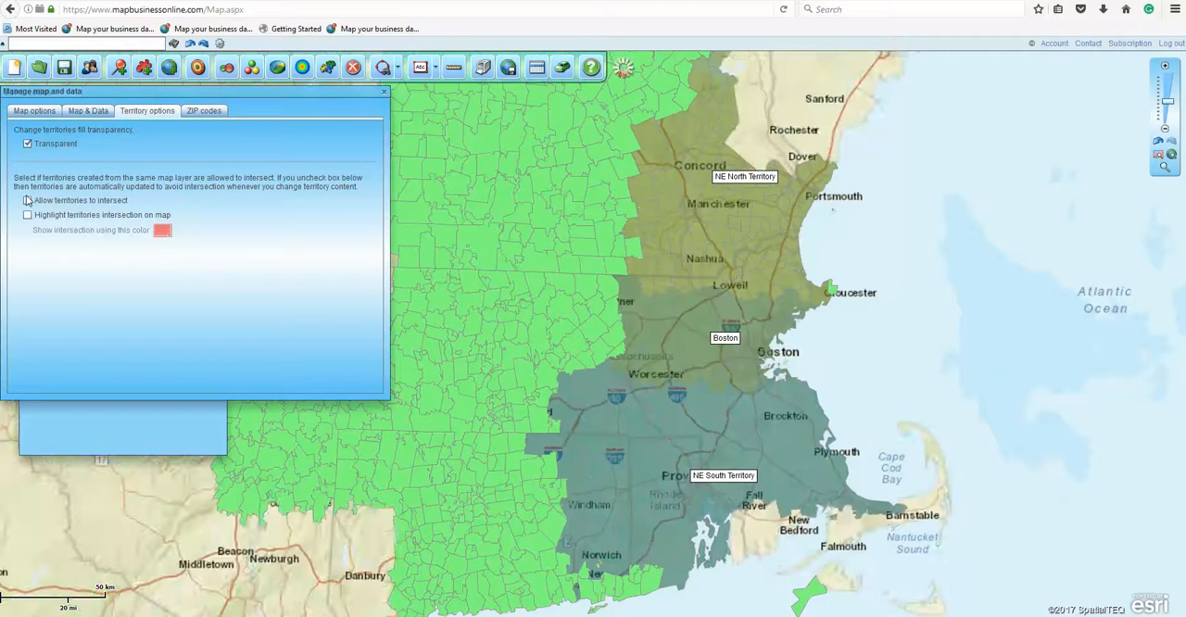
left_click(28, 214)
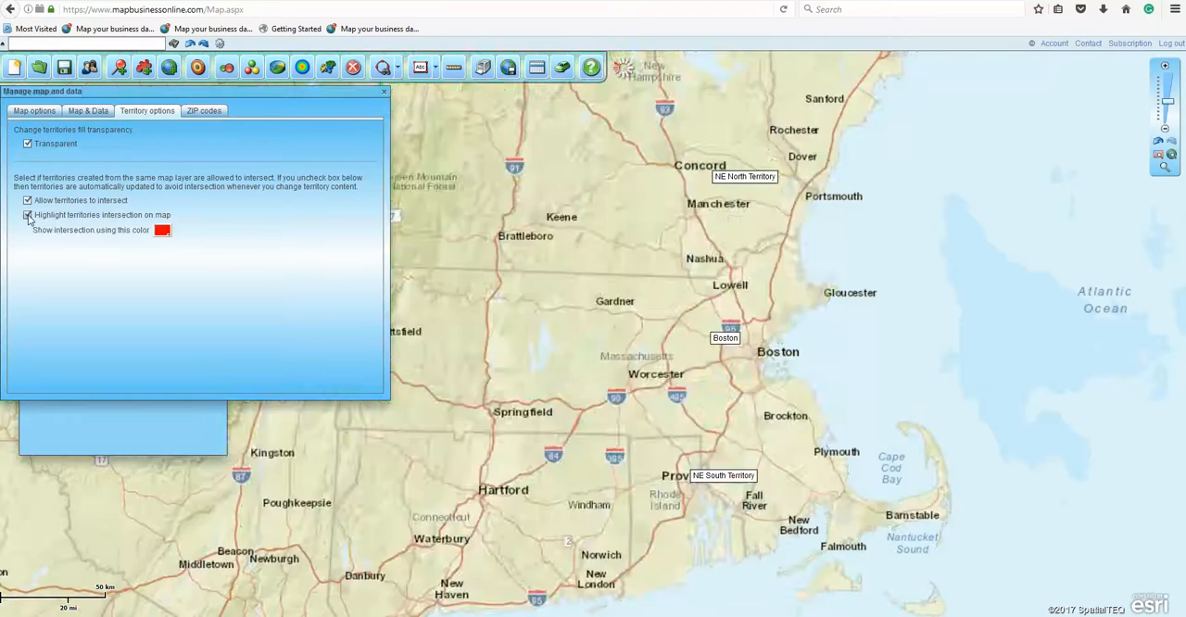
left_click(35, 111)
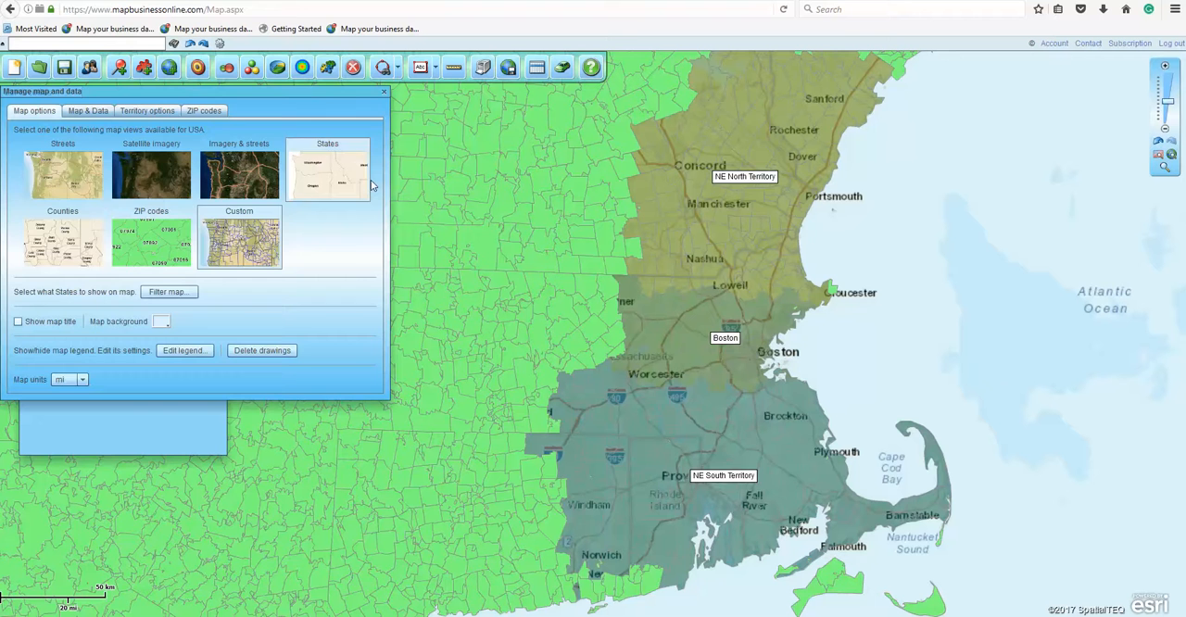
left_click(383, 94)
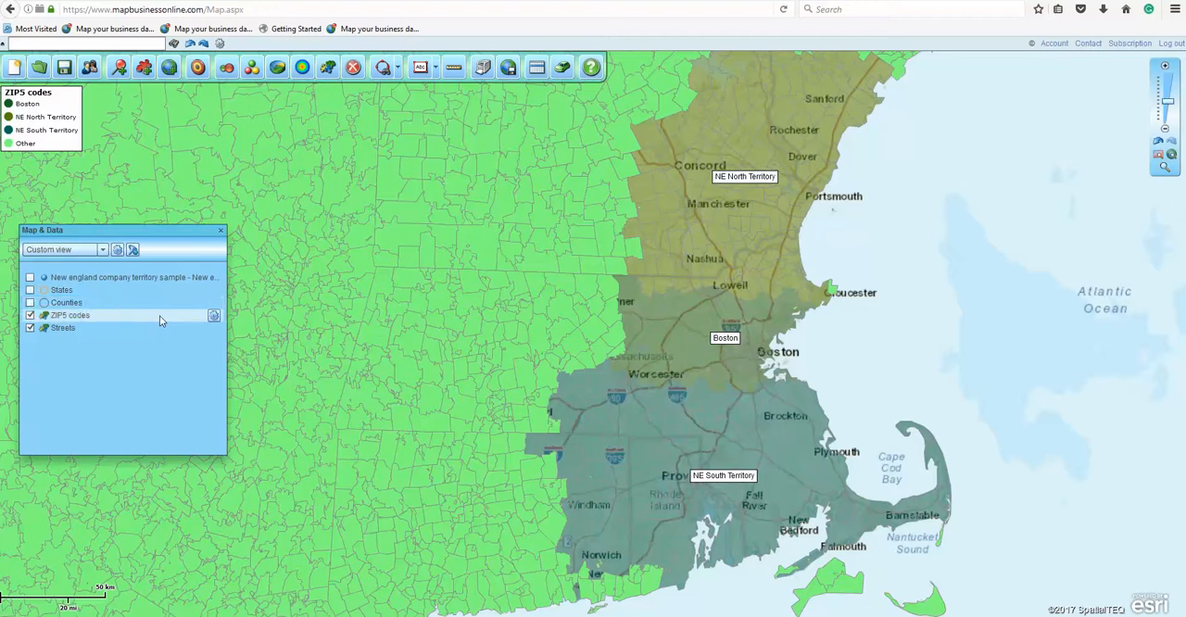
Step: Make the fill of the ZIP5 codes map layer transparent
left_click(214, 316)
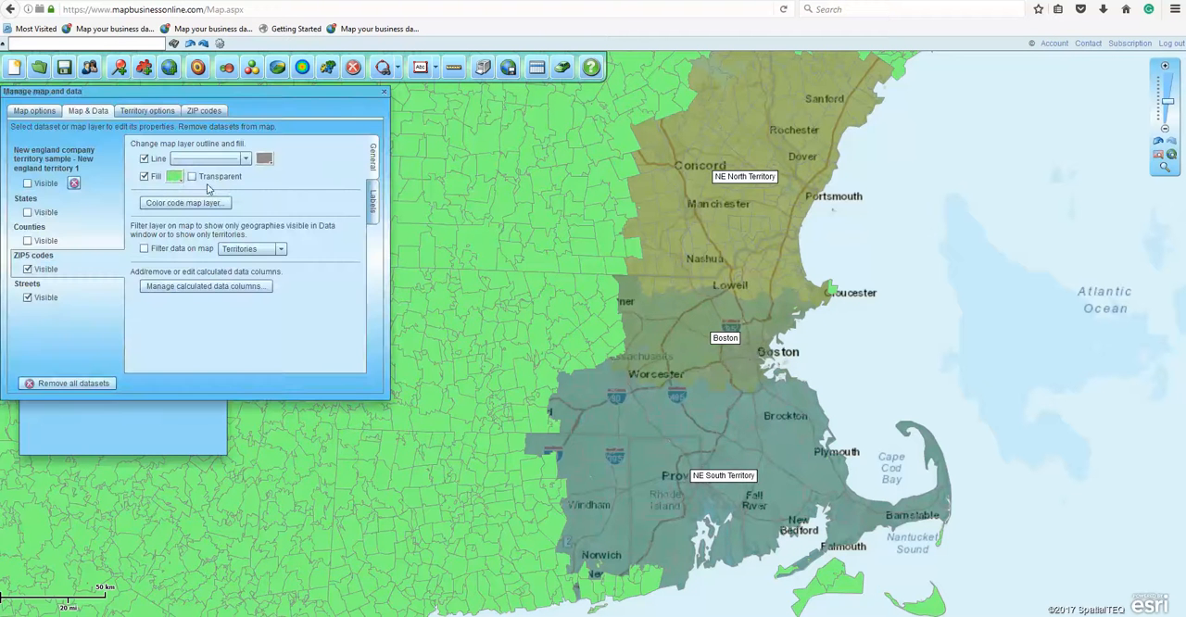
left_click(192, 177)
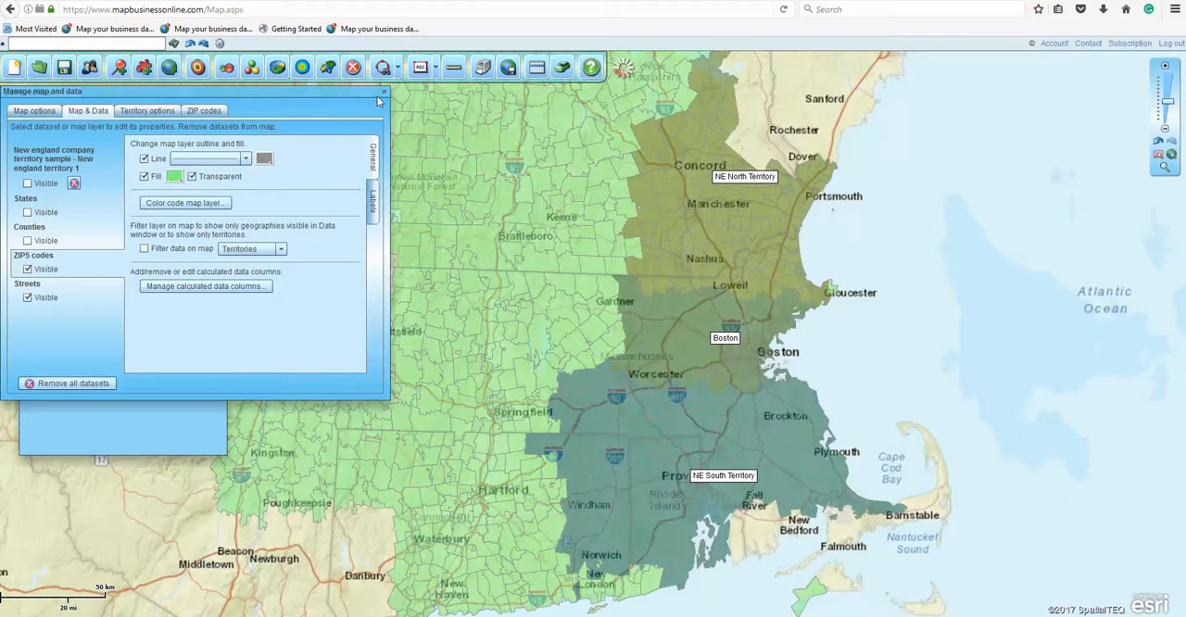
left_click(384, 91)
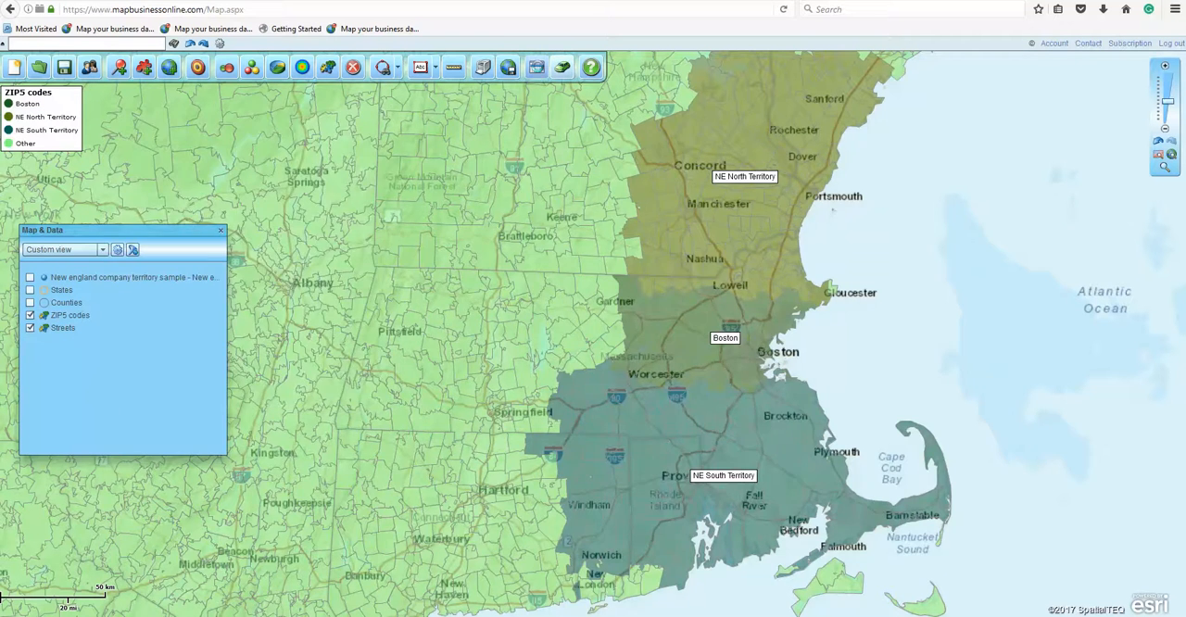
Step: Show the Boston territory's data table and change the territory's fill color to orange
left_click(537, 69)
left_click(273, 139)
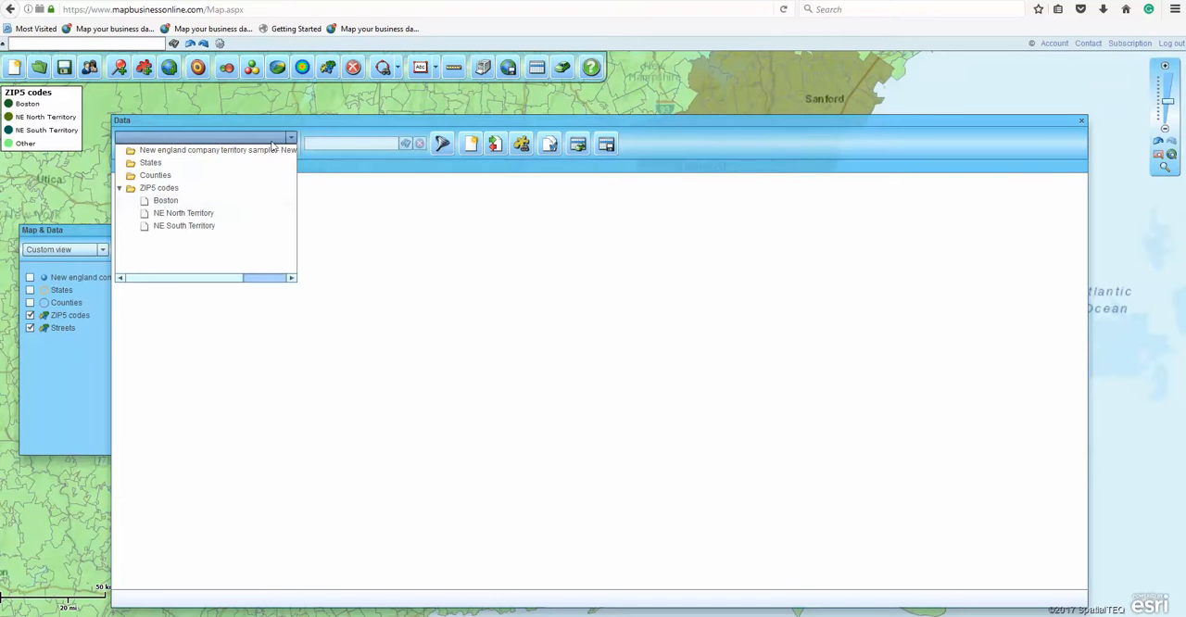
left_click(165, 200)
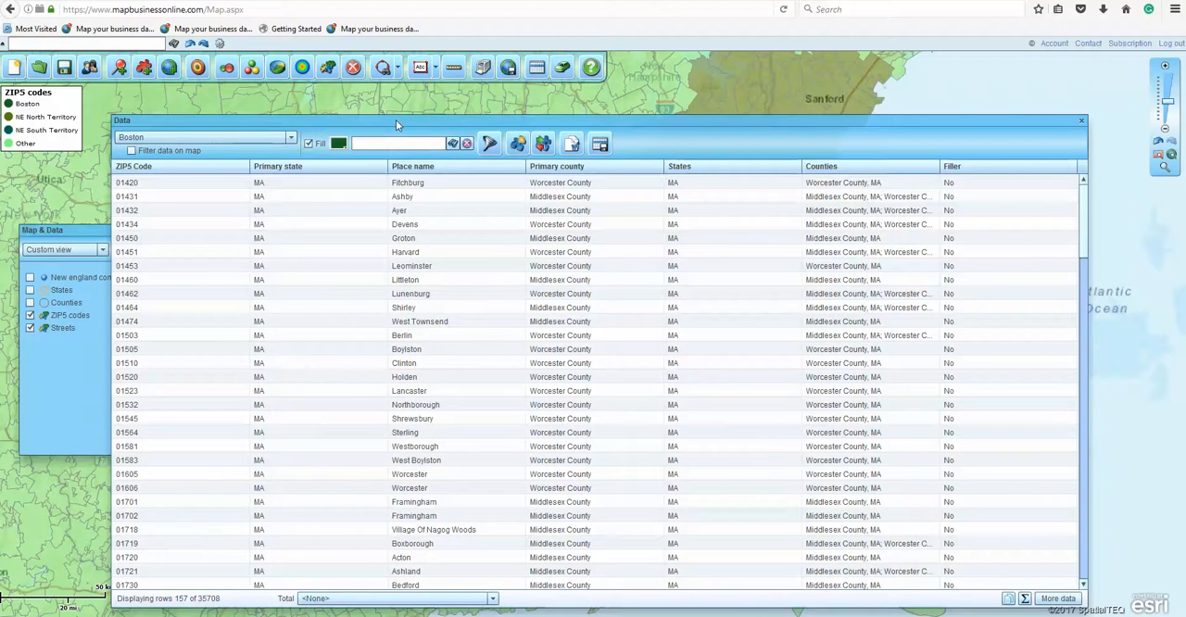
left_click_drag(396, 119, 347, 400)
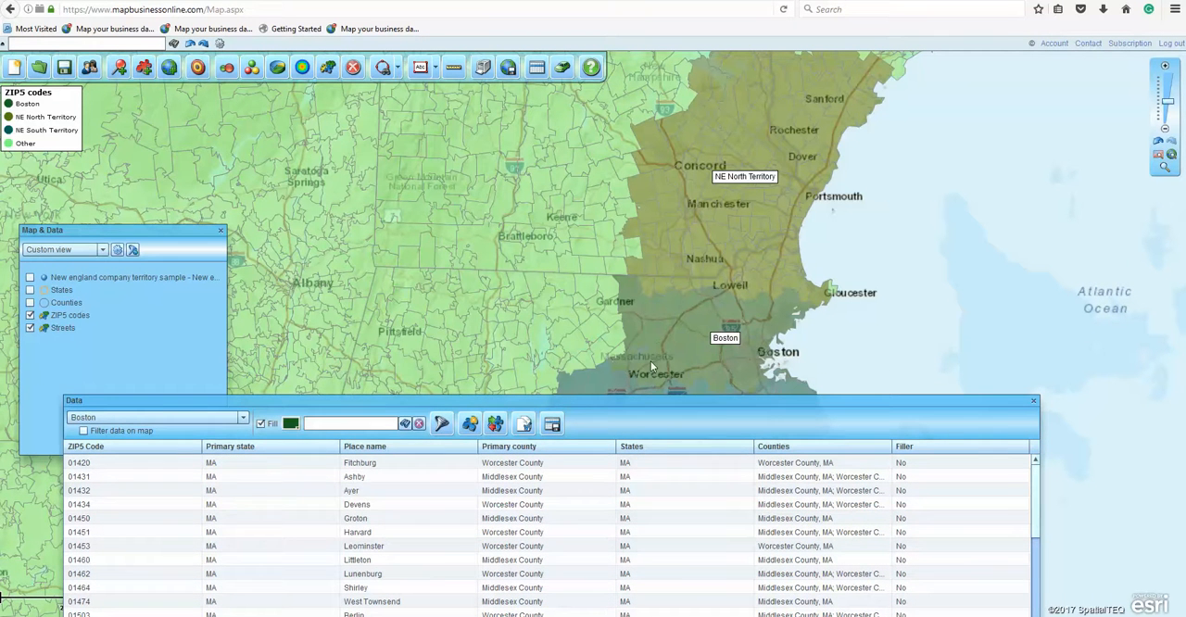
left_click(296, 427)
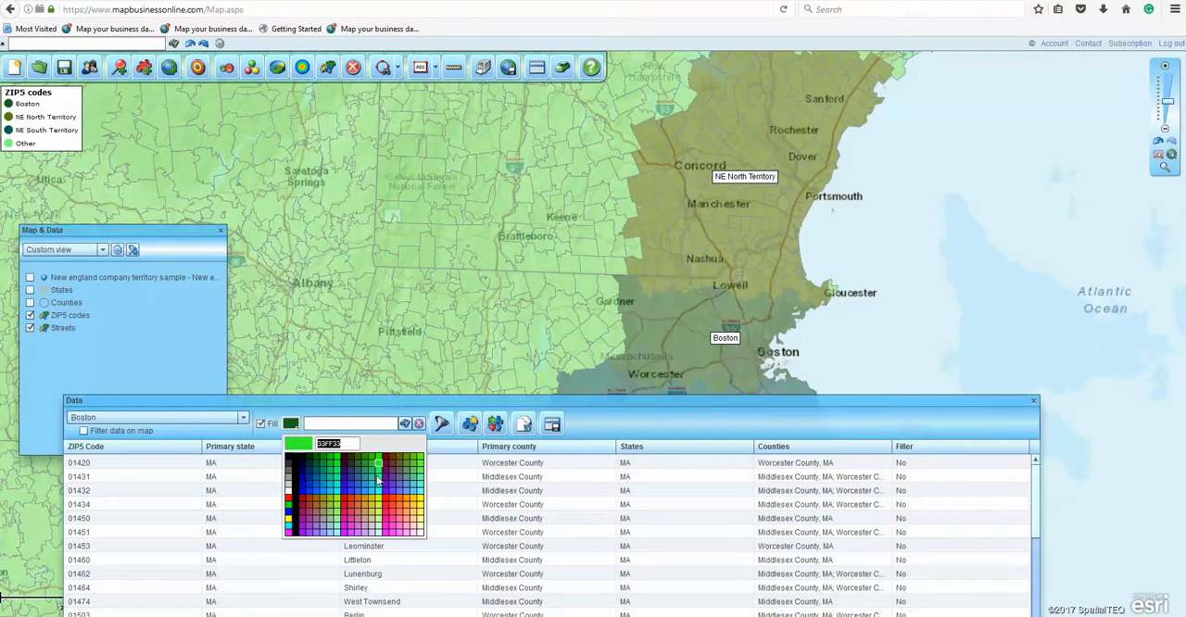
left_click(406, 503)
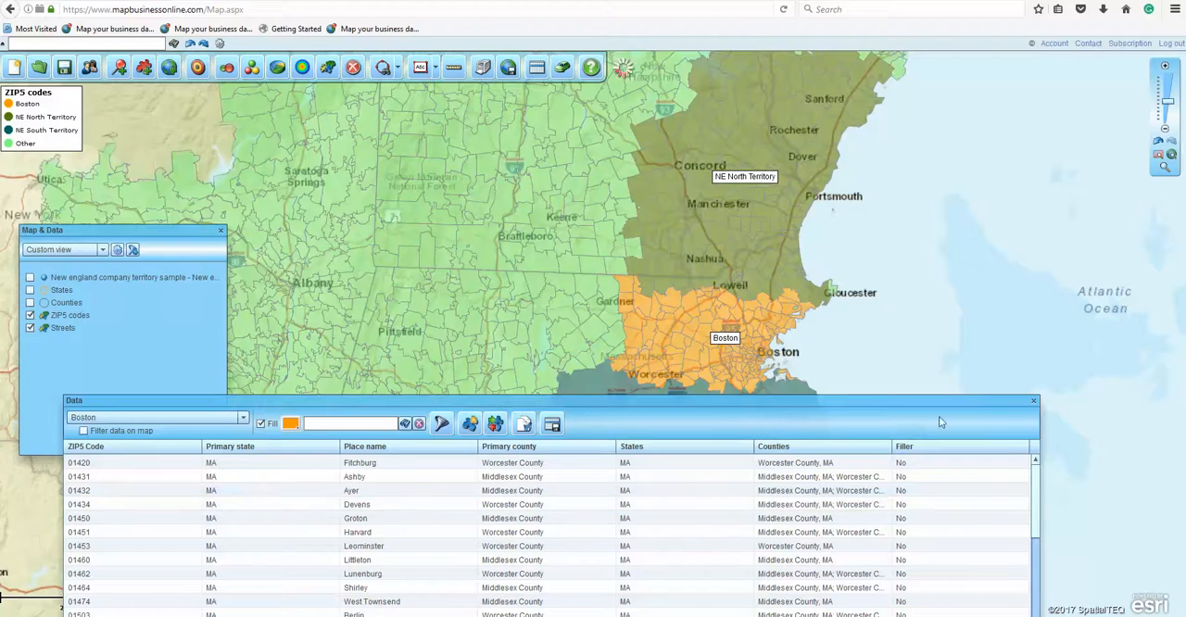
Step: Remove the Primary state, Primary county and Filler columns from the columns shown for the Boston territory
left_click_drag(1007, 406, 1044, 106)
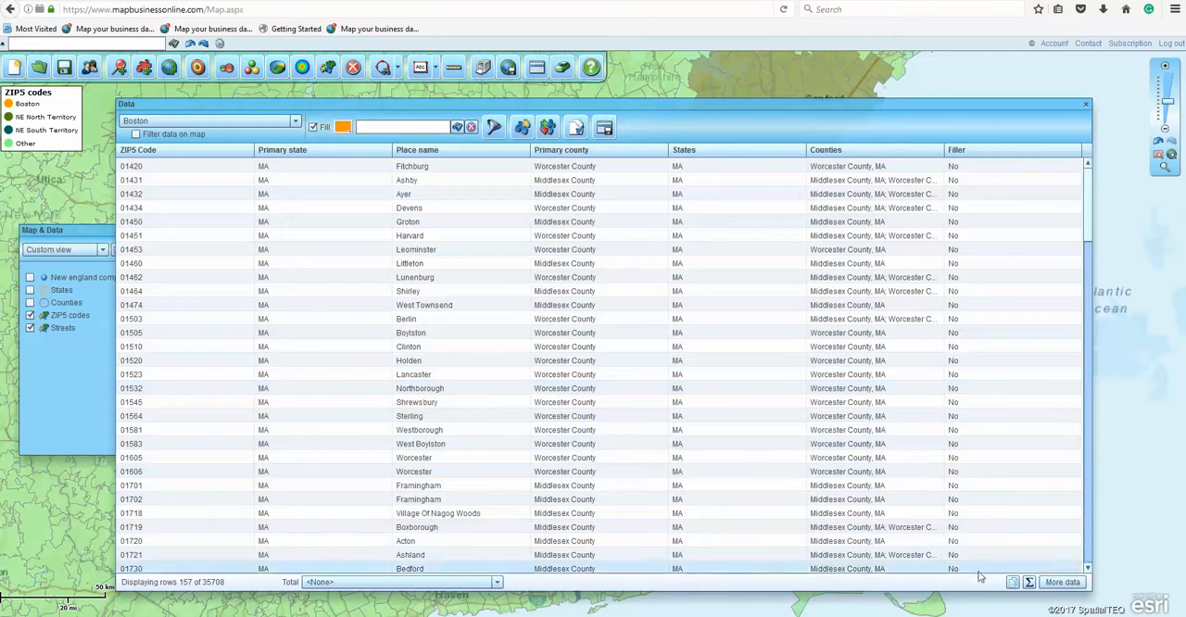
left_click(1062, 582)
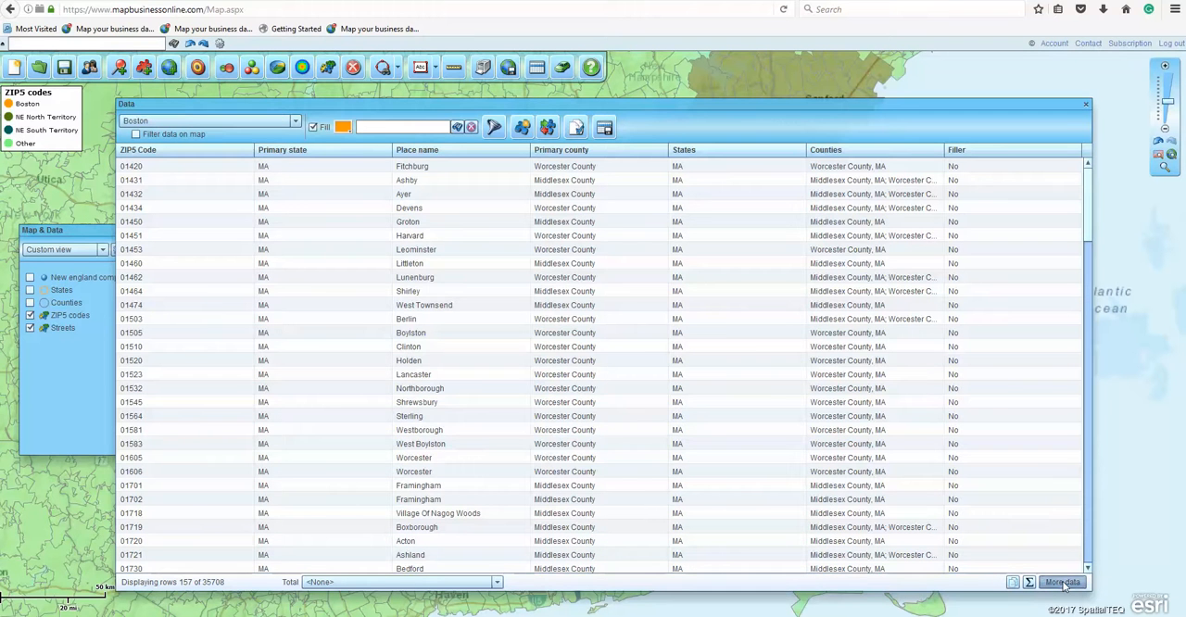
left_click(618, 298)
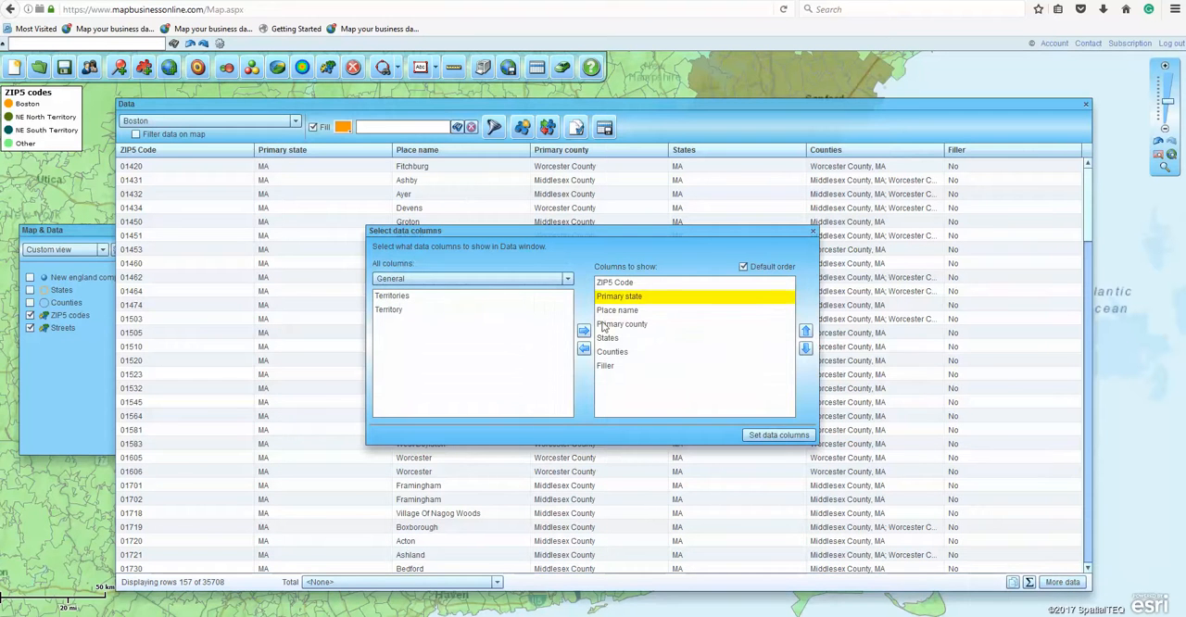
left_click(583, 350)
left_click(609, 312)
left_click(584, 350)
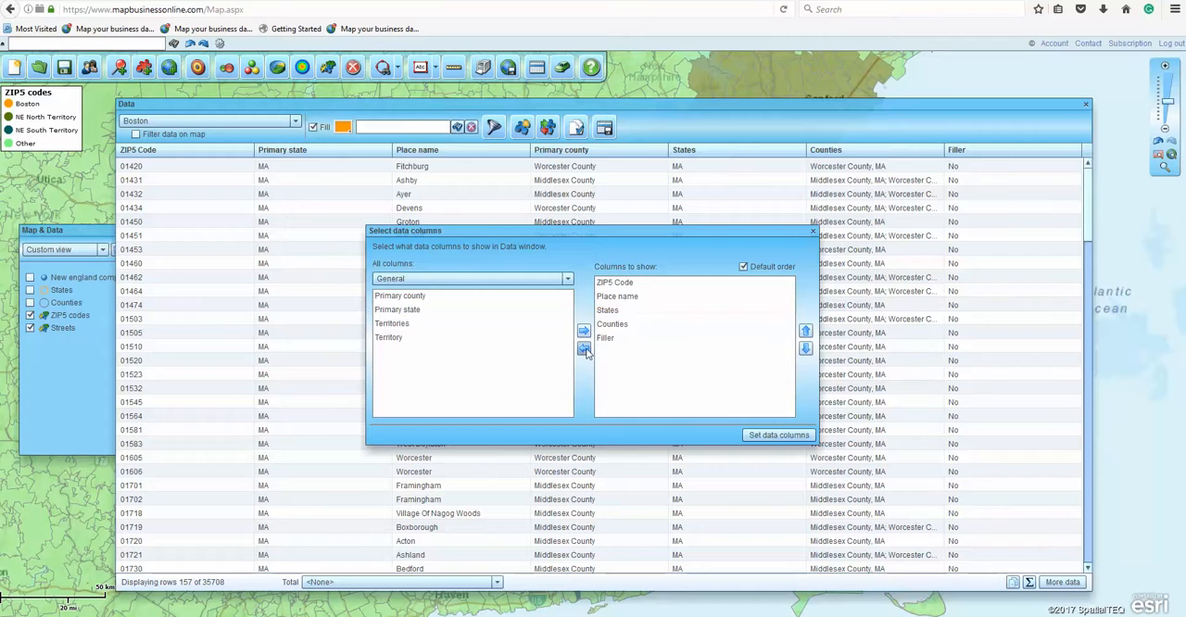
left_click(607, 338)
left_click(583, 350)
Step: Add the Population (2016) demographic column to the columns shown for the Boston territory
left_click(566, 279)
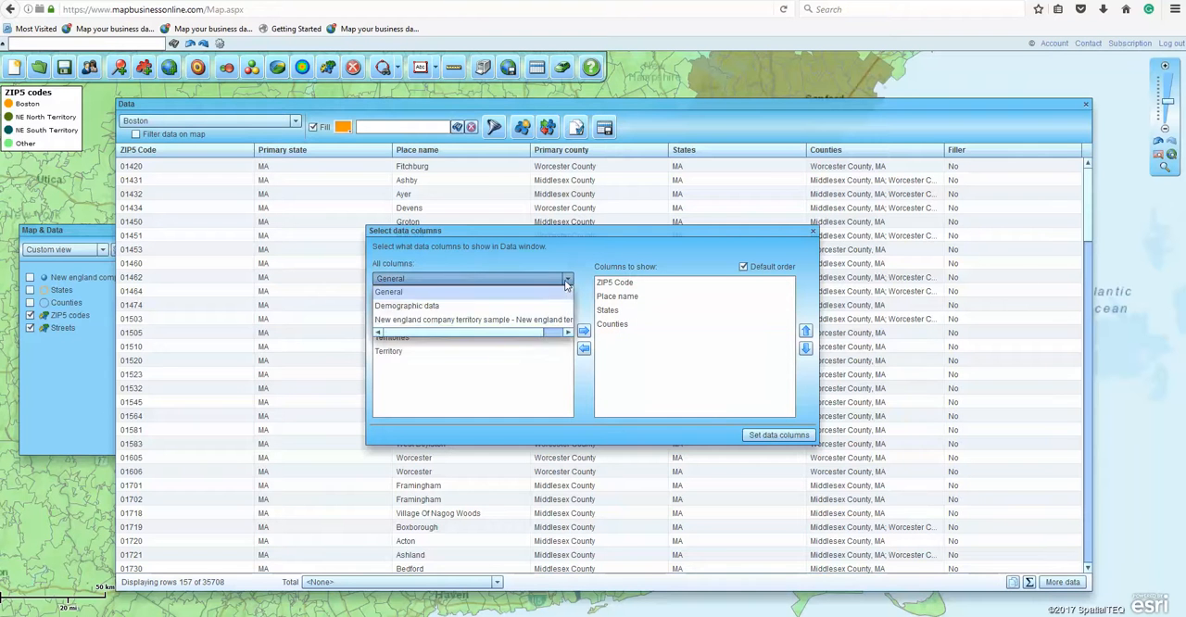
left_click(419, 306)
left_click(412, 299)
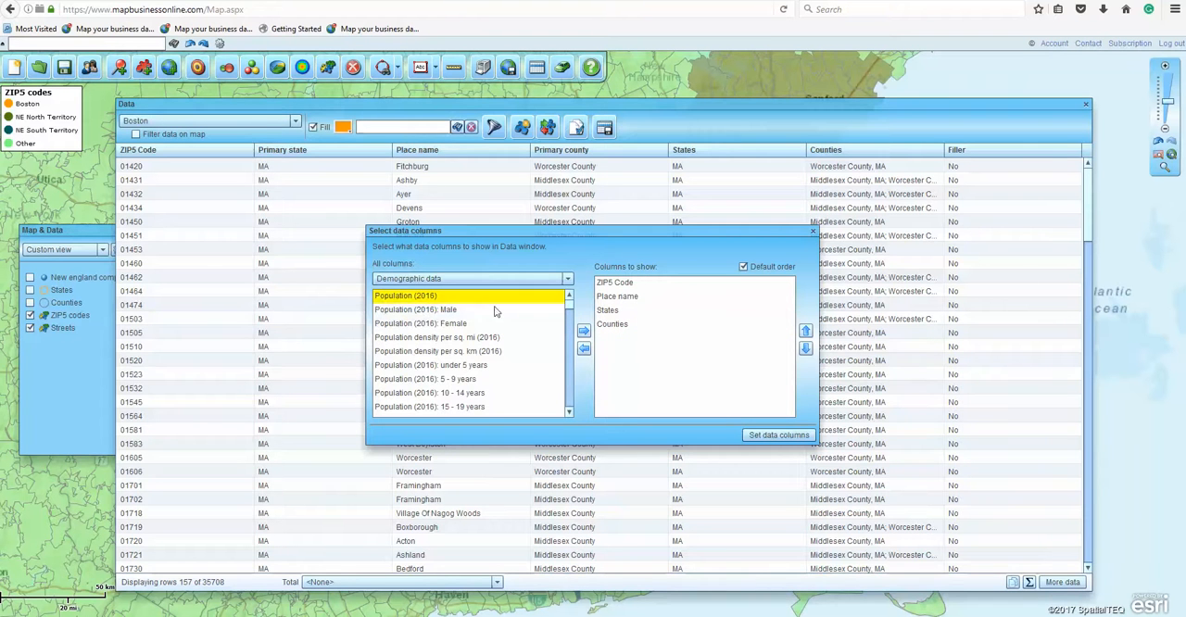
left_click(583, 331)
Step: Add the Consumer expenditure (2016): Housing column to the Boston territory's shown columns, apply the column selection and close the data table
left_click(567, 279)
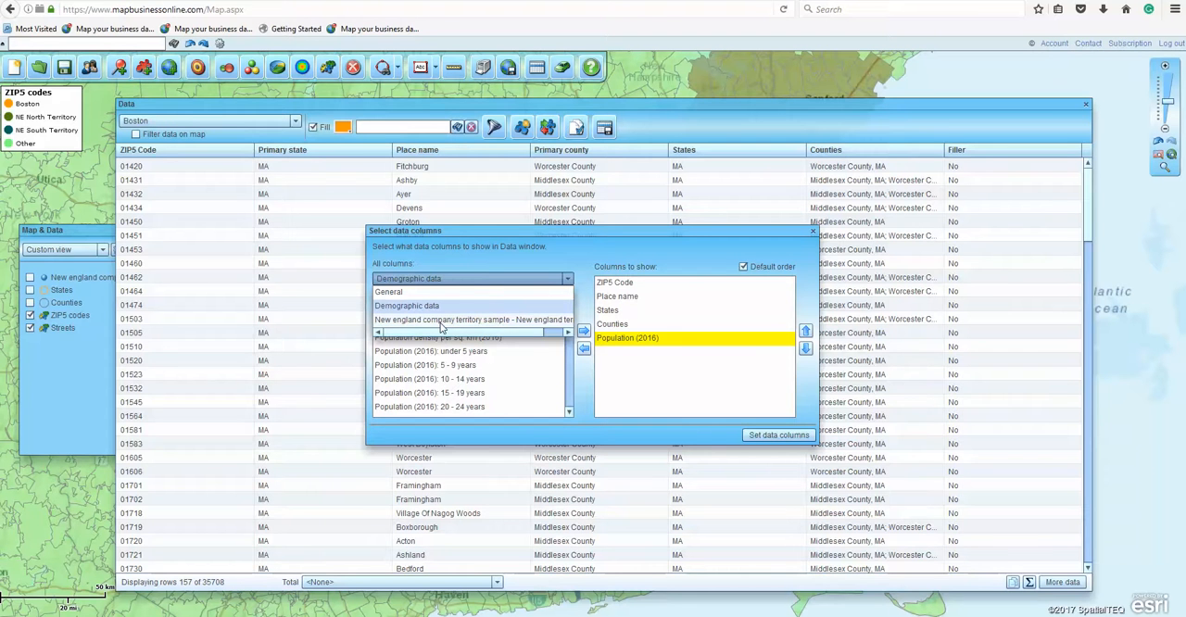
left_click(555, 369)
left_click_drag(570, 306, 571, 318)
left_click(494, 340)
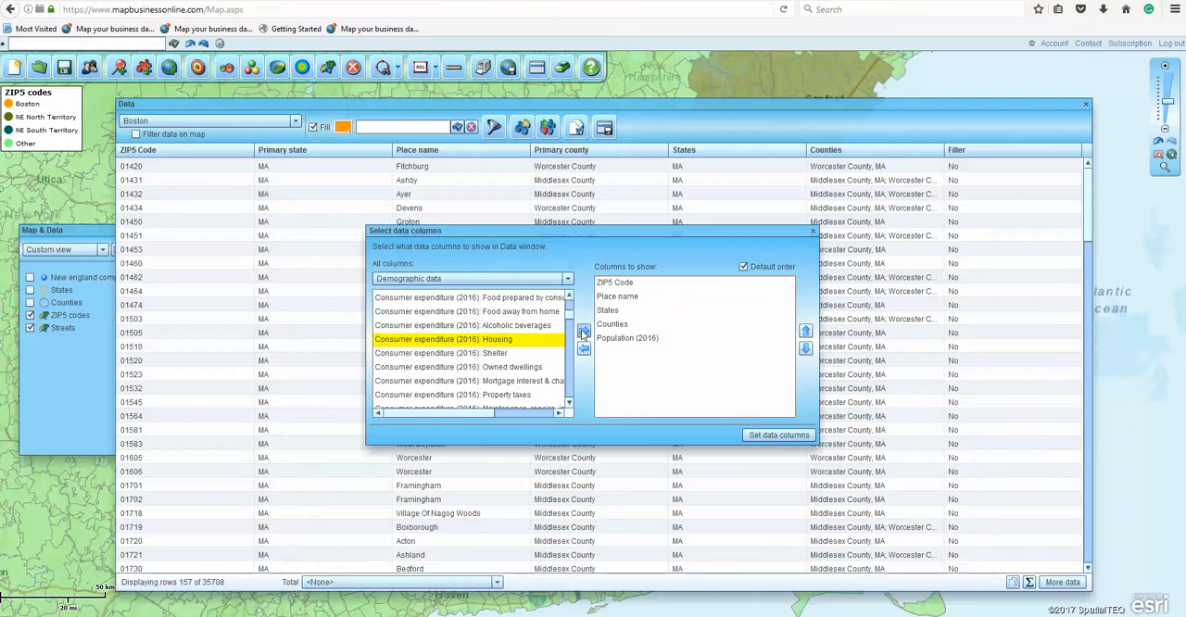
left_click(583, 333)
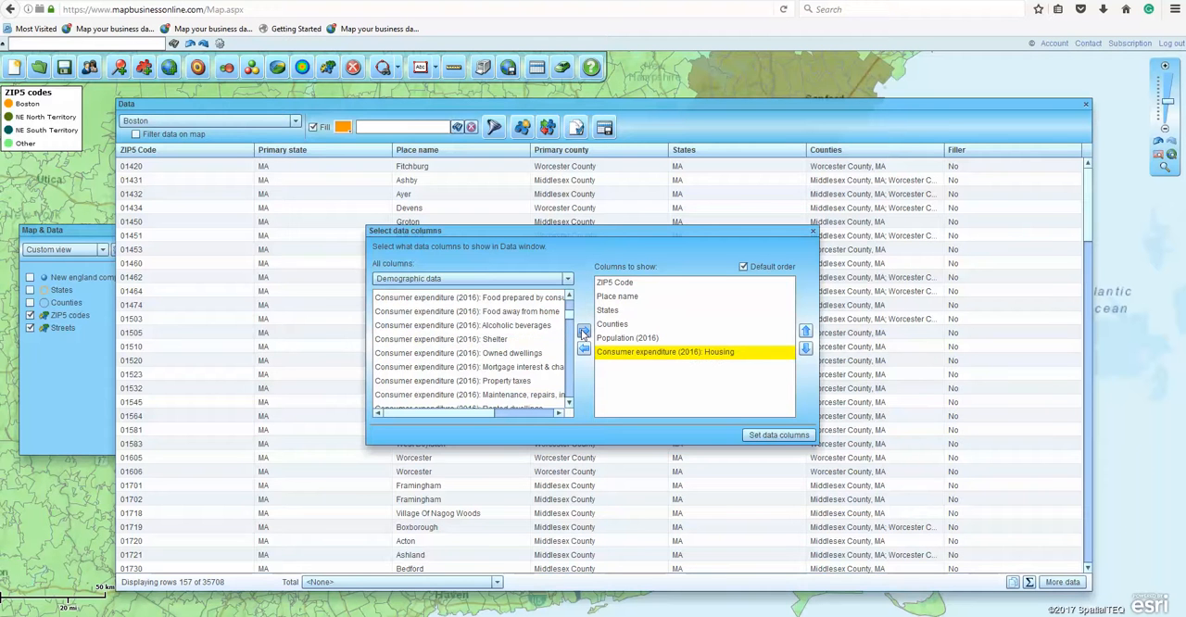
left_click(784, 435)
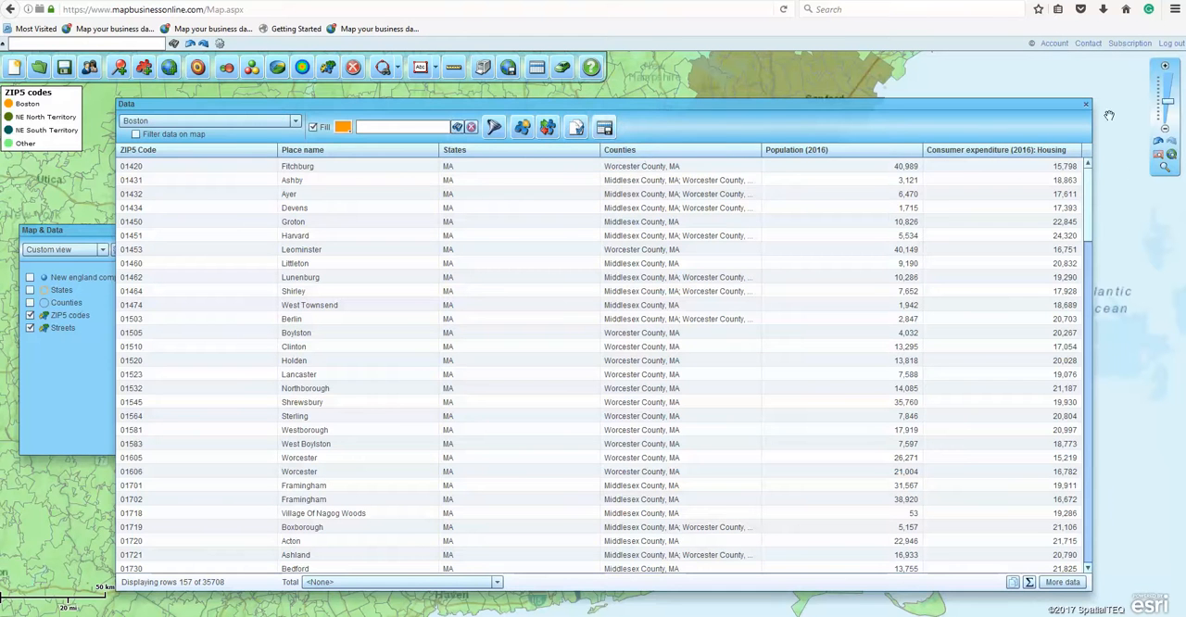
left_click(1085, 100)
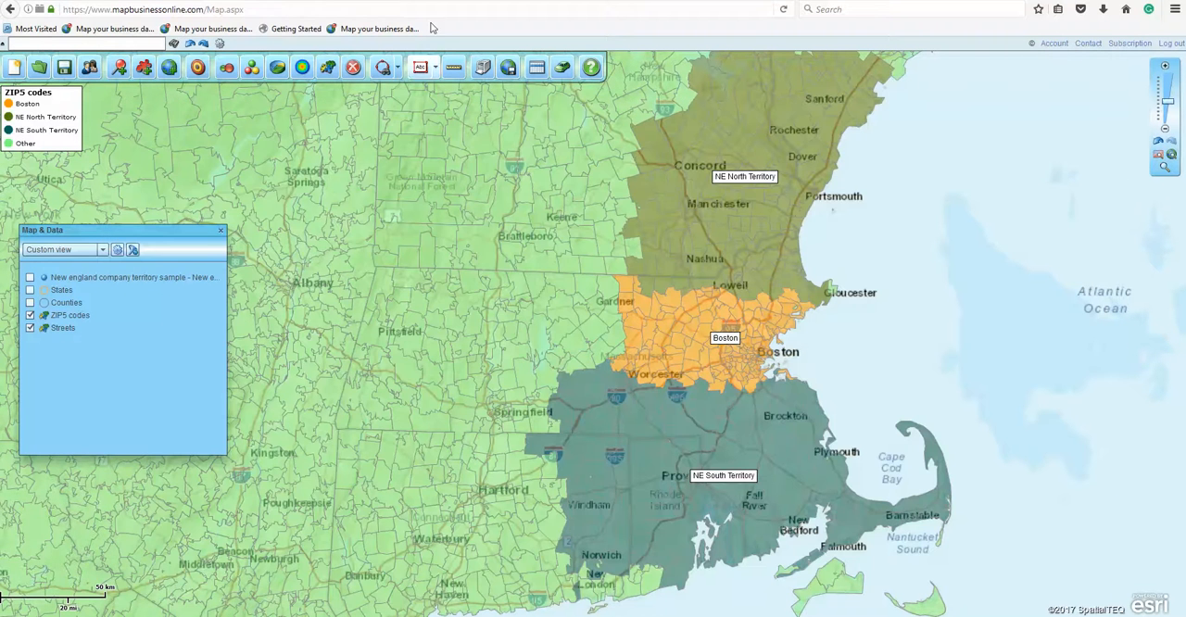
Step: Create a territory named Ter 5 from a five-point polygon drawn between Pittsfield and Gardner, and delete the polygon
left_click(396, 68)
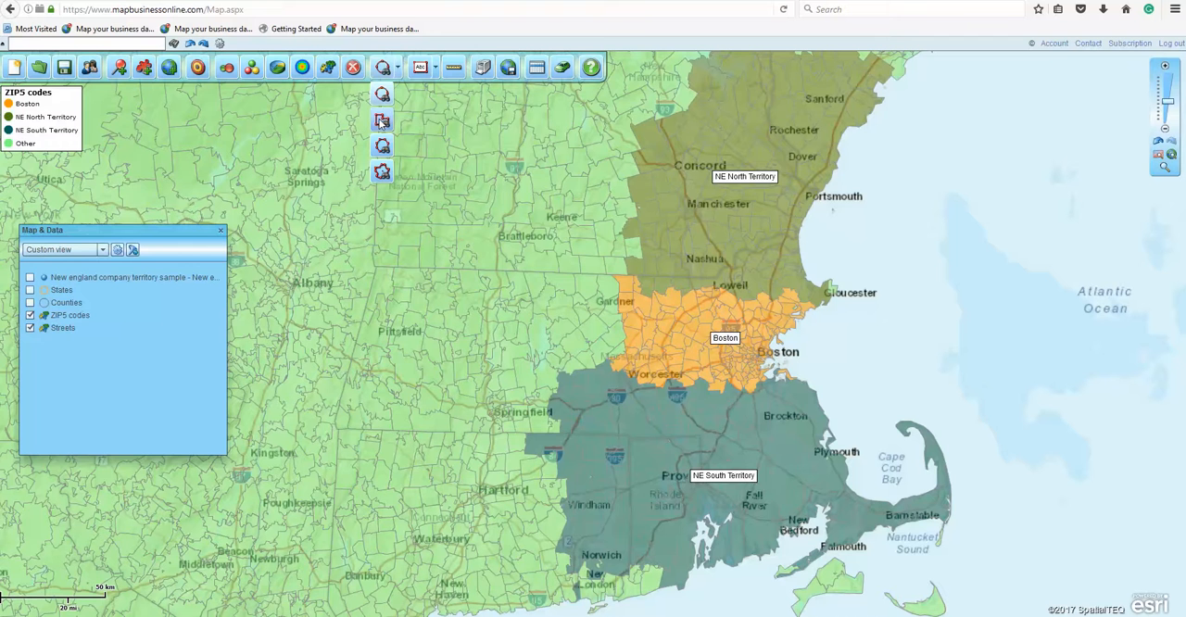
left_click(381, 121)
left_click_drag(442, 276, 622, 277)
mouse_move(623, 278)
left_mouse_down()
mouse_move(626, 309)
mouse_move(493, 372)
mouse_move(407, 330)
mouse_move(442, 278)
left_mouse_up()
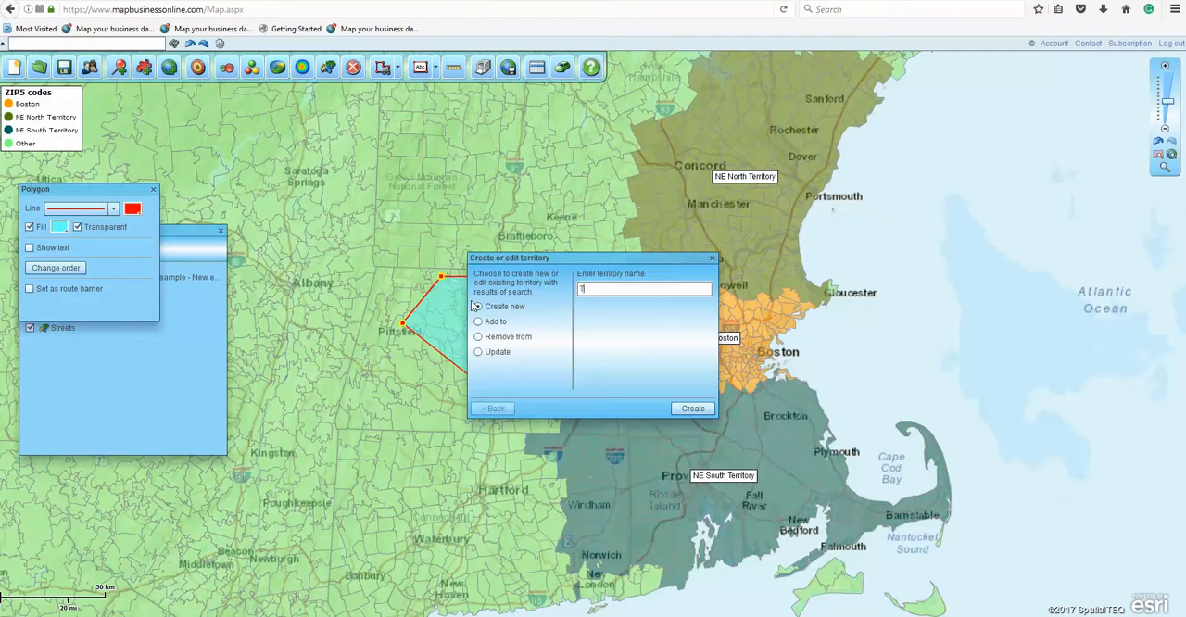
left_click(690, 407)
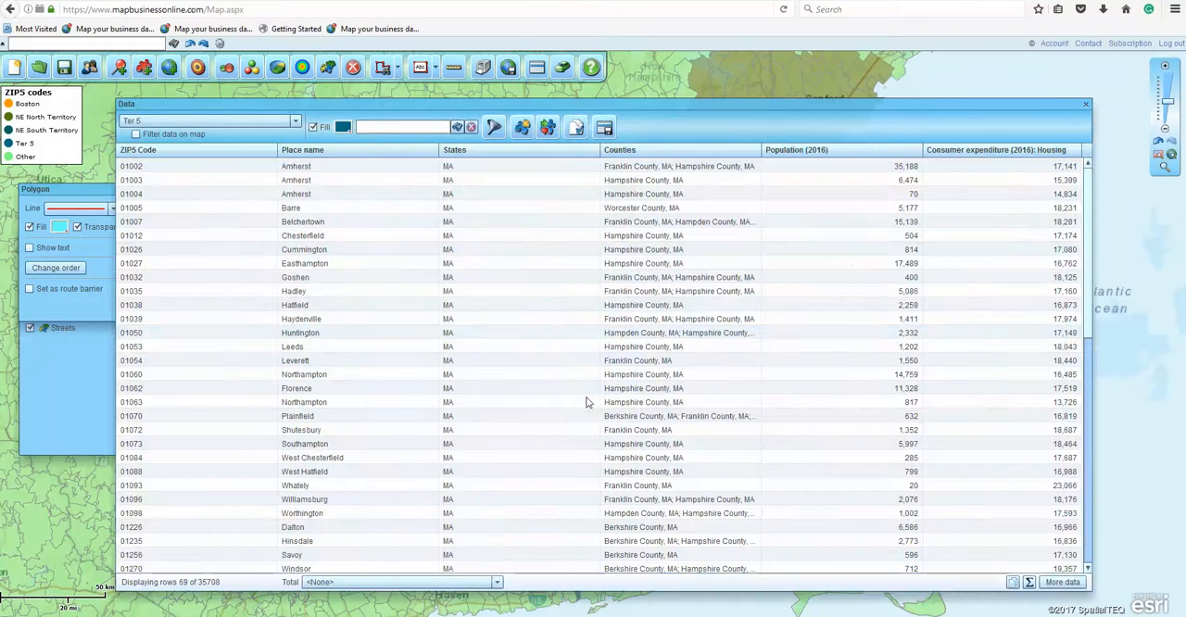
left_click(1086, 105)
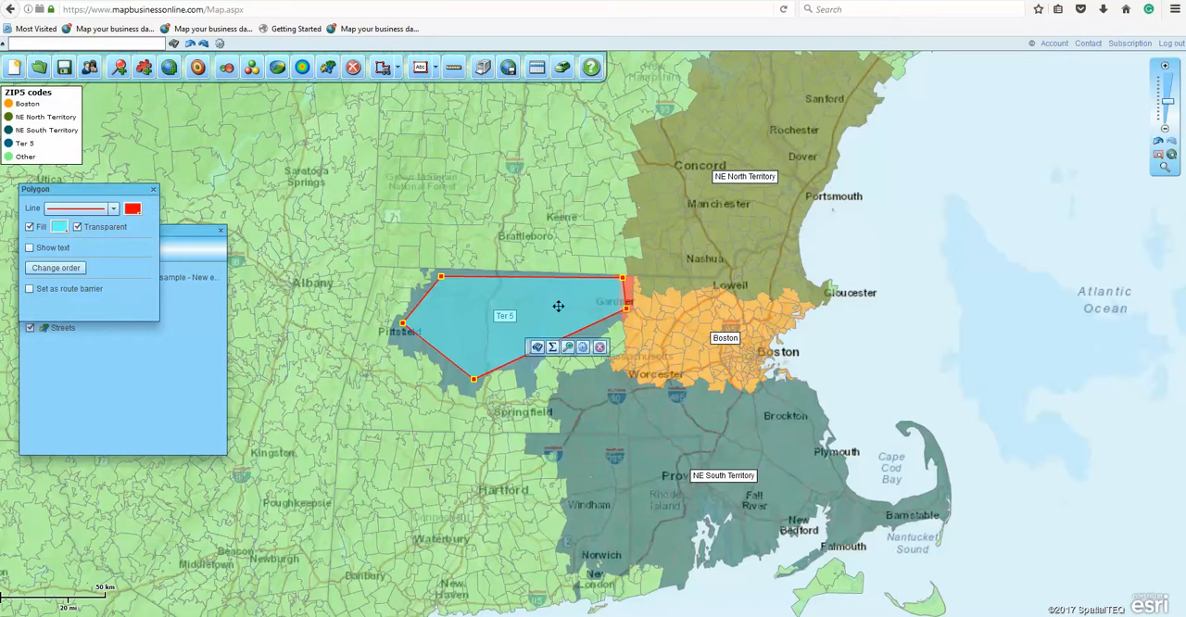
left_click(600, 348)
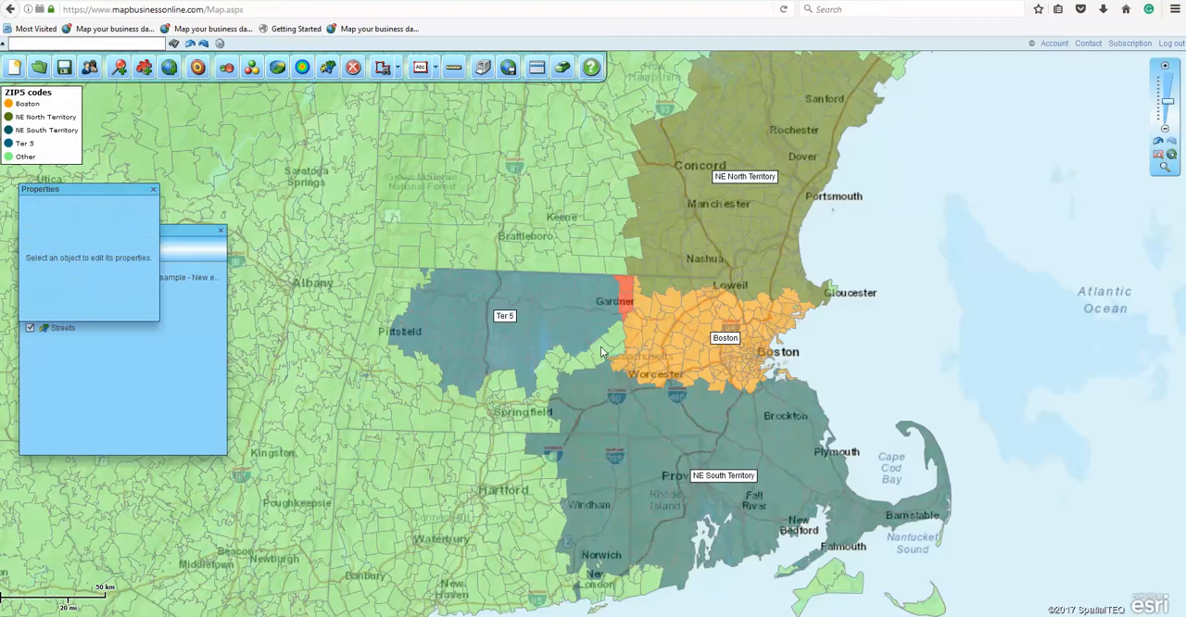
Step: Change the fill color of the Ter 5 territory to light blue
left_click(537, 74)
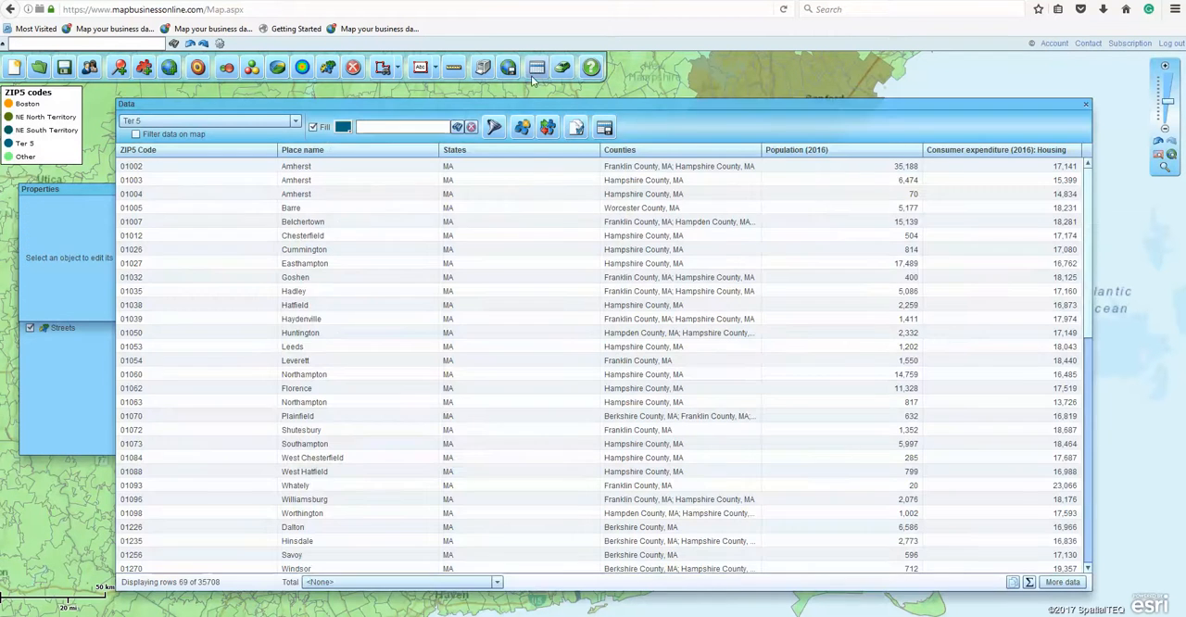
left_click(342, 127)
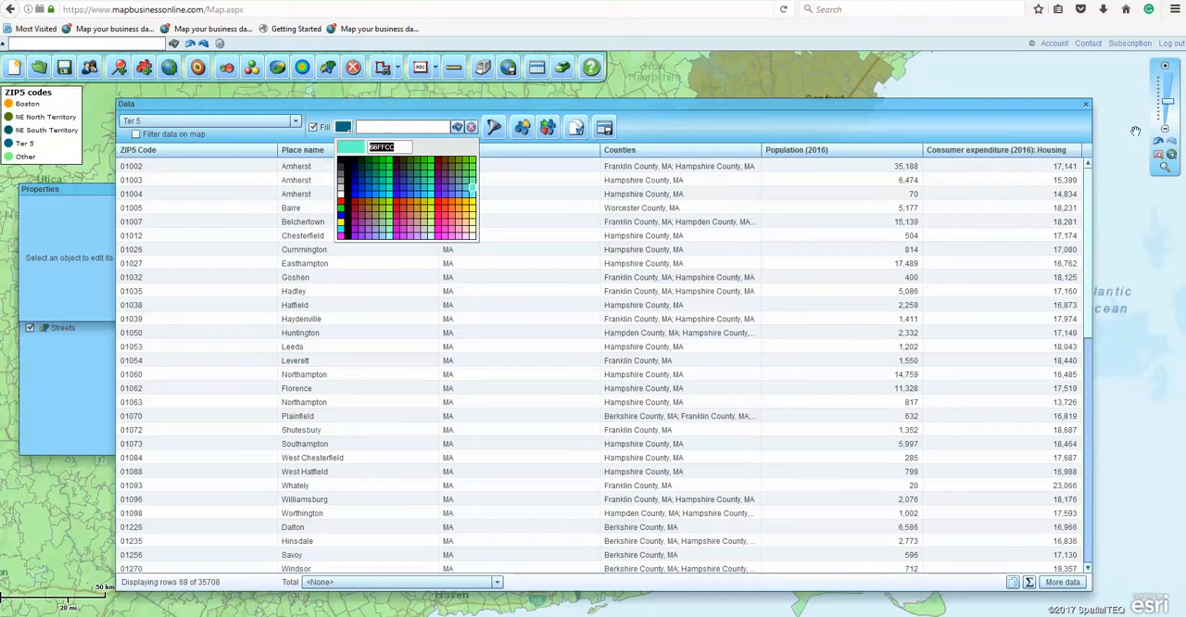
left_click(464, 188)
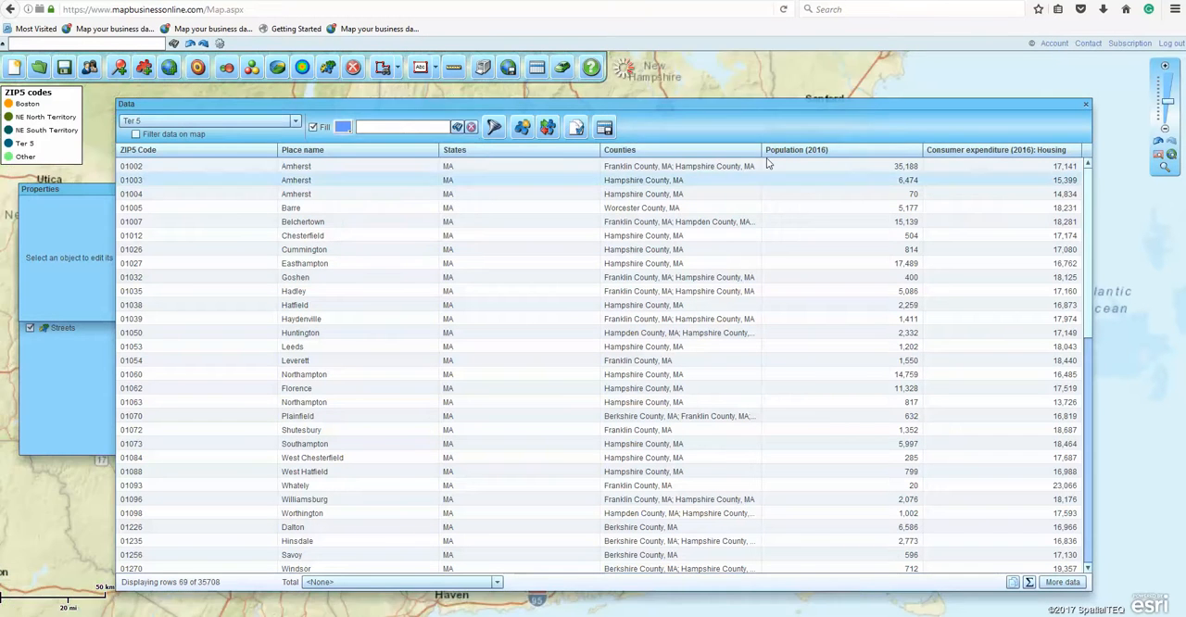
left_click(1083, 105)
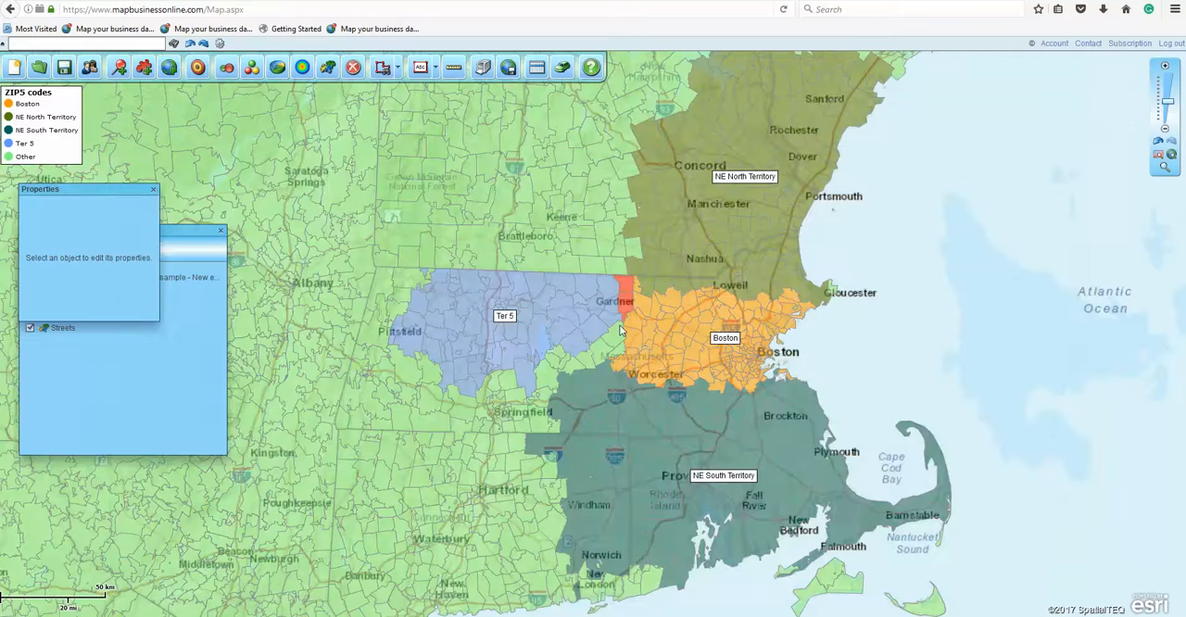
left_click(154, 190)
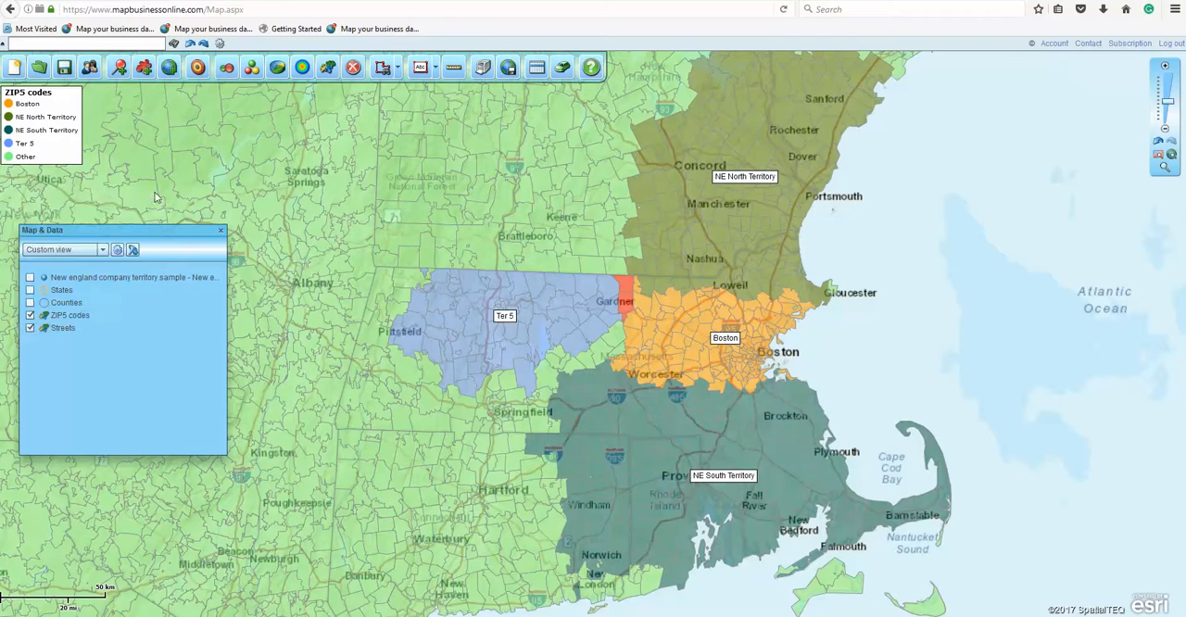
Step: Remove the two overlapping ZIP codes near Gardner from the Boston territory
left_click(625, 285)
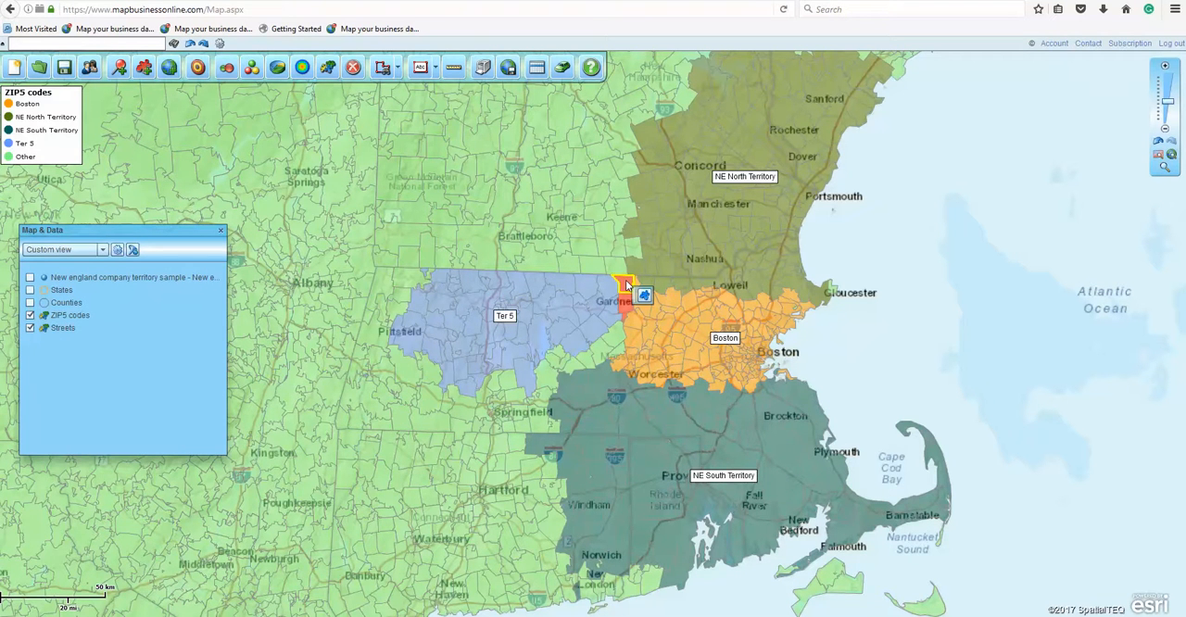
left_click(627, 306)
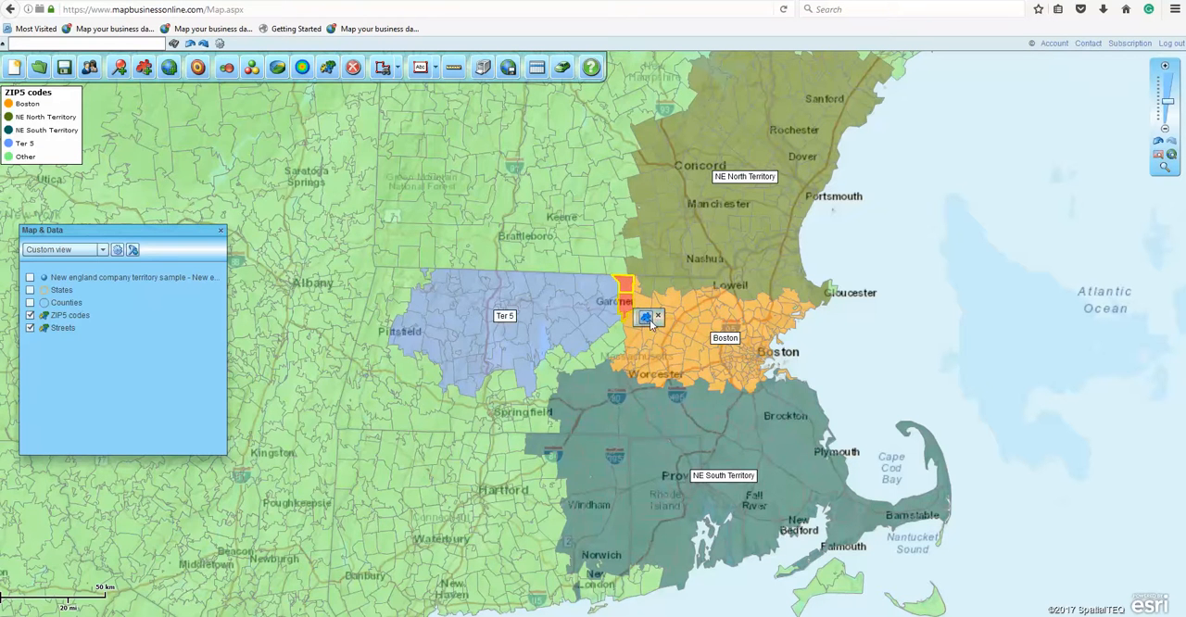
left_click(646, 318)
left_click(490, 331)
left_click(616, 306)
left_click(693, 409)
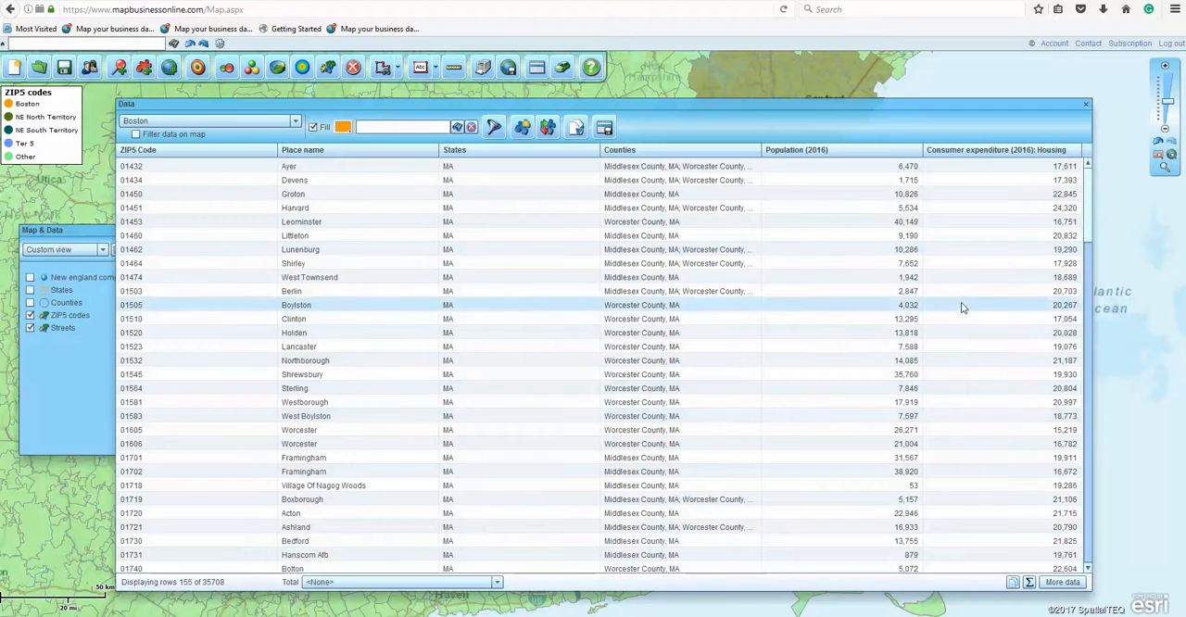
left_click(1085, 104)
Step: Select a group of ZIP codes around Brattleboro, north of Ter 5, and create a territory named Ter 6 from them
mouse_move(435, 235)
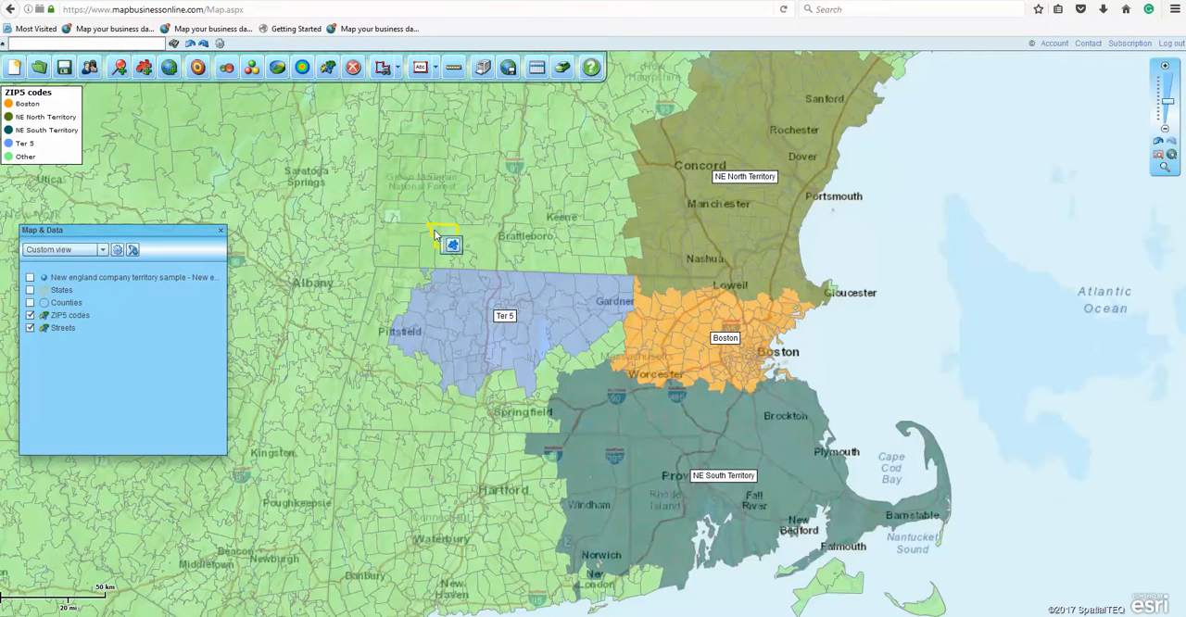
left_click(474, 234, "shift")
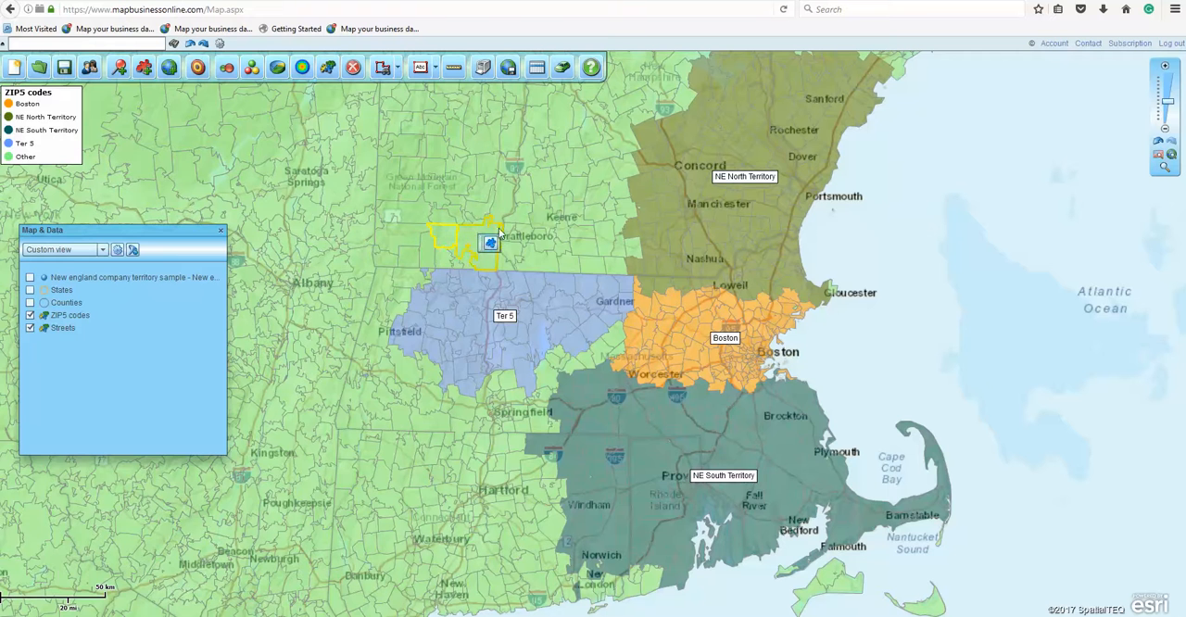
left_click(514, 234, "shift")
left_click(538, 240, "shift")
left_click(529, 233, "shift")
left_click(512, 227, "shift")
left_click(528, 239)
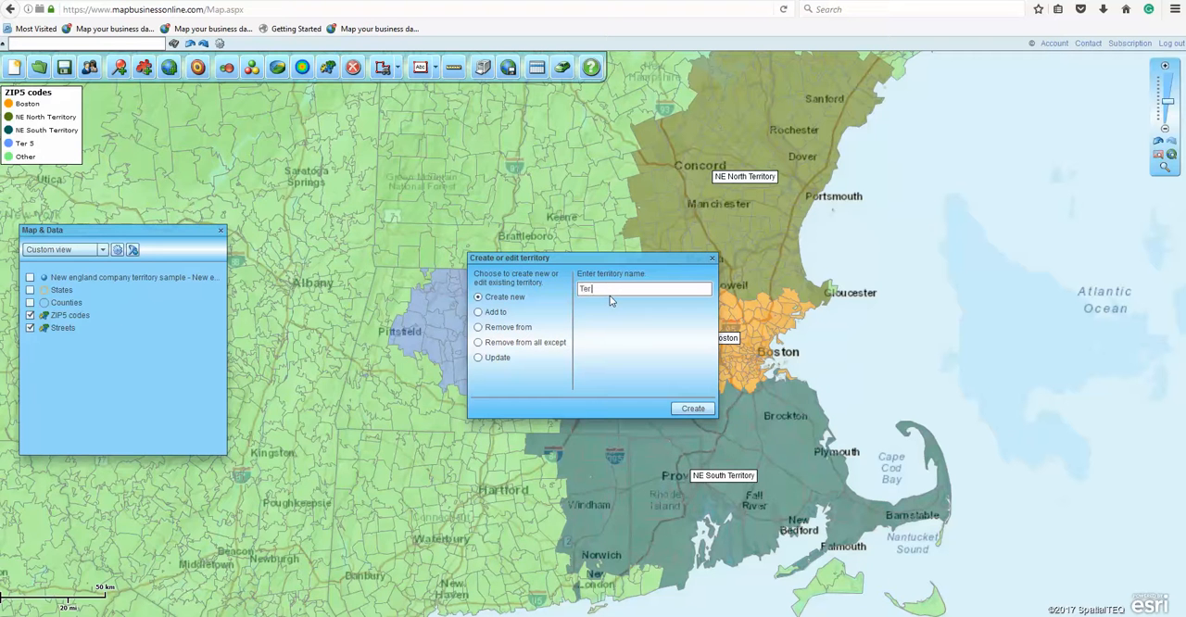
left_click(690, 408)
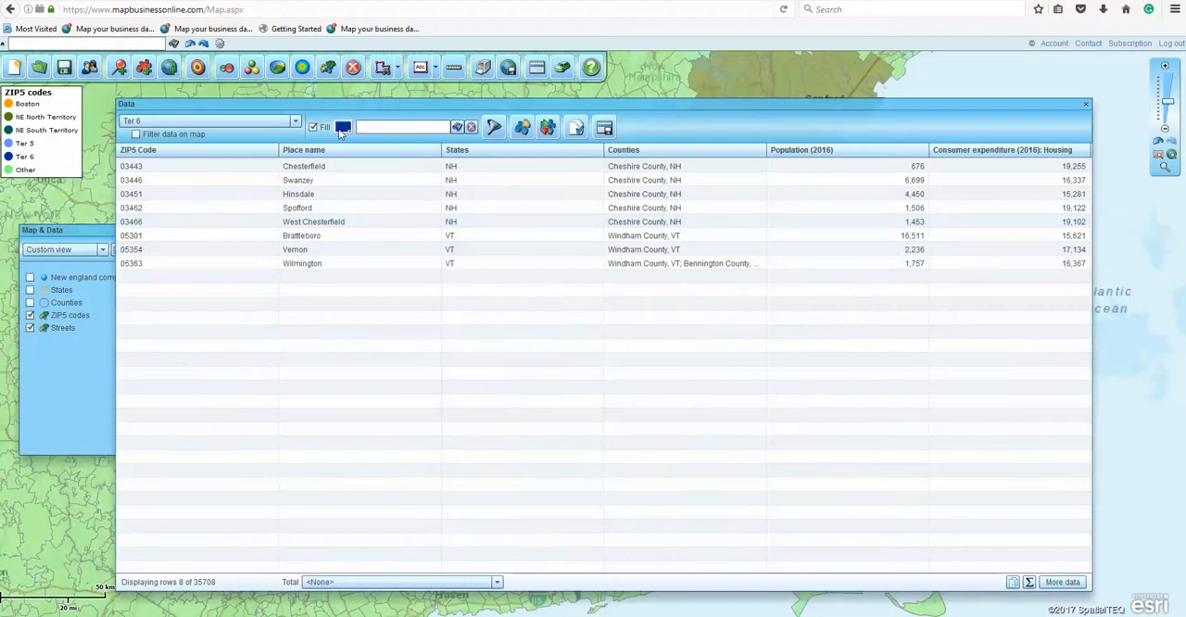
Step: Change the fill color of the Ter 6 territory to bright green
left_click(343, 127)
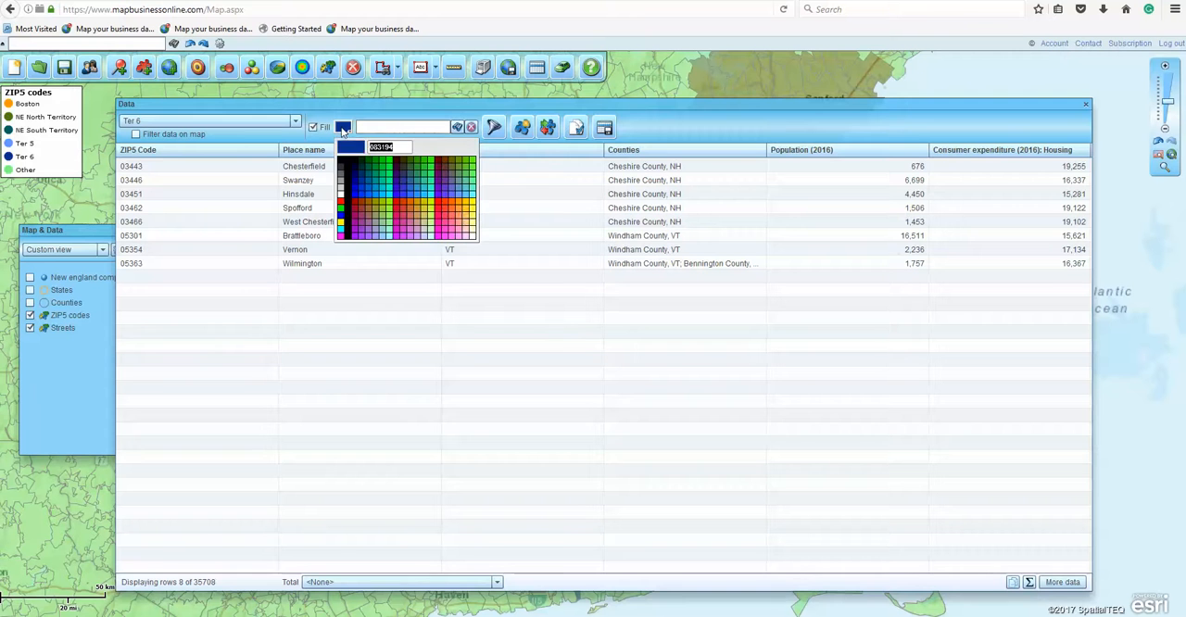
left_click(470, 168)
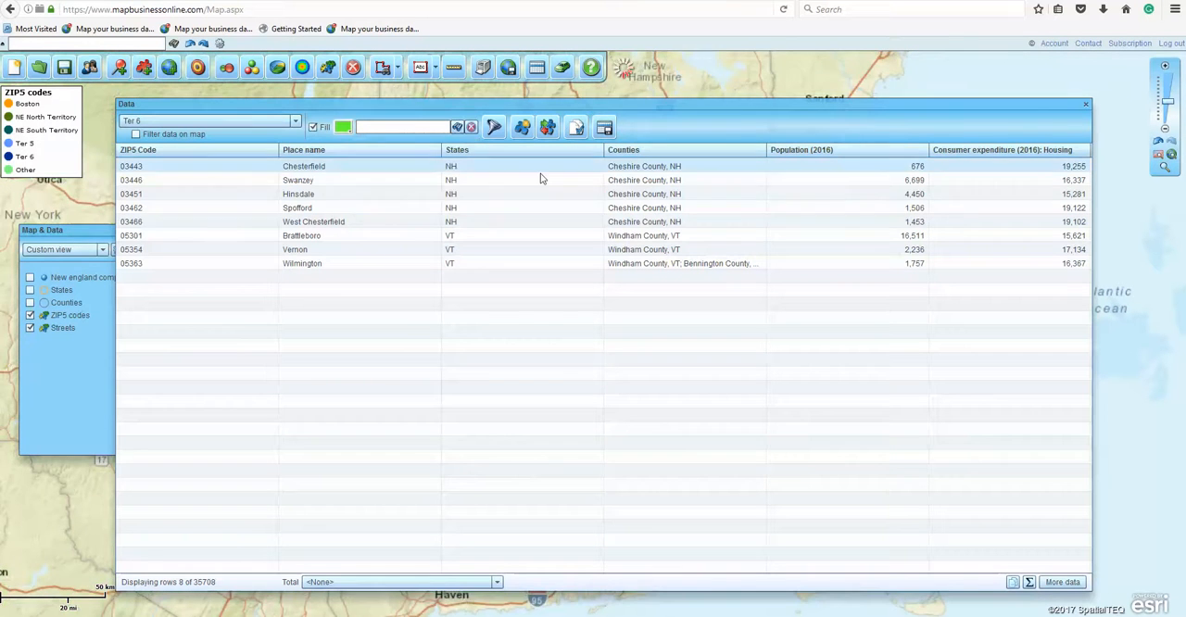
left_click(1086, 103)
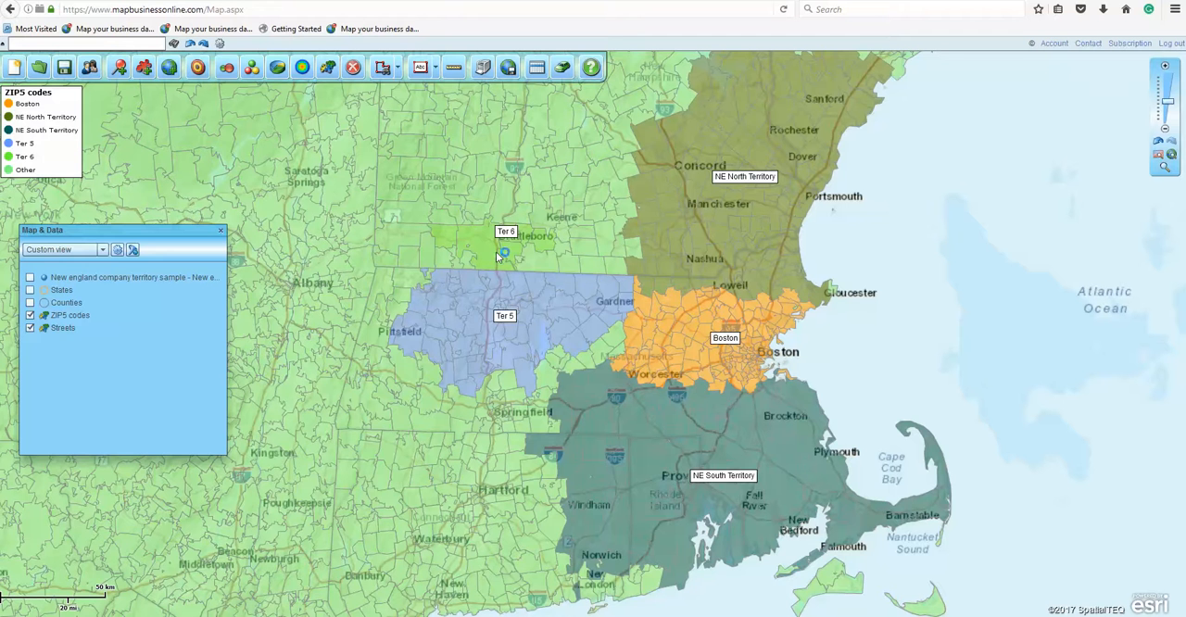
Step: Create a territory named Ter 7 from a 60-minute drive-time area centered just east of Saratoga Springs
left_click(385, 67)
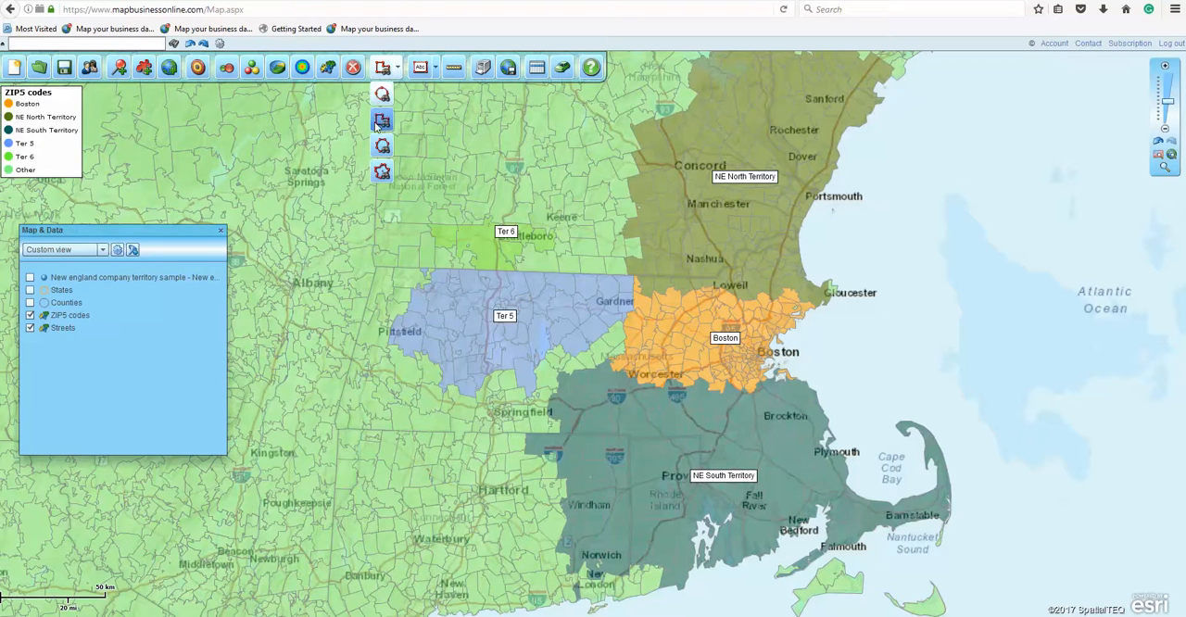
left_click(382, 174)
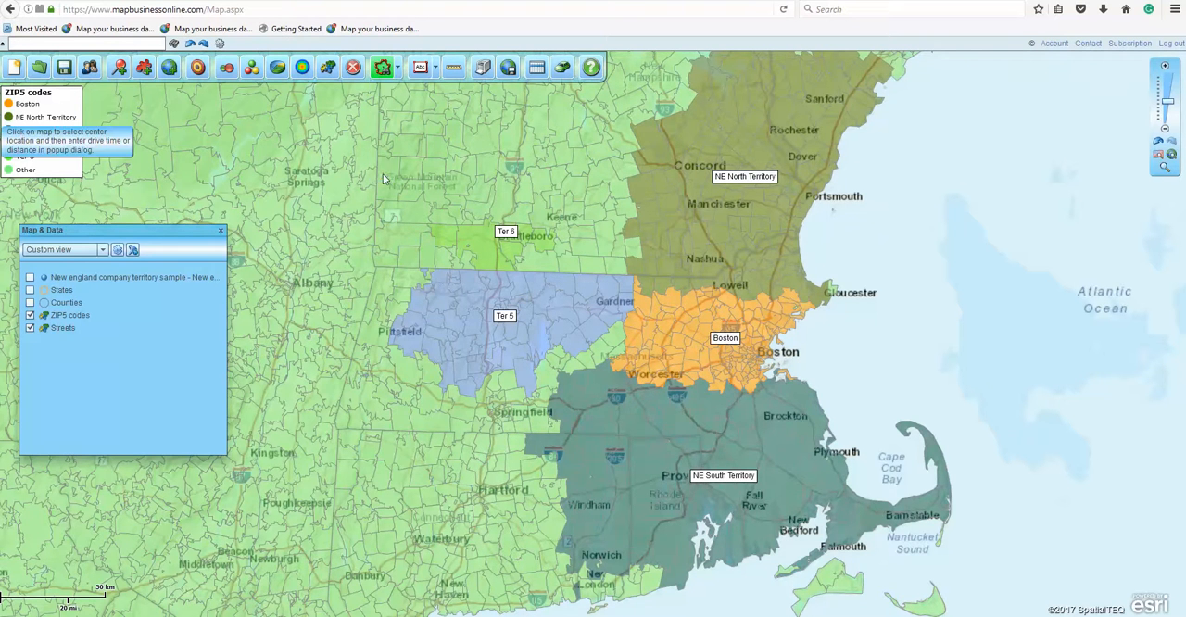
left_click(339, 179)
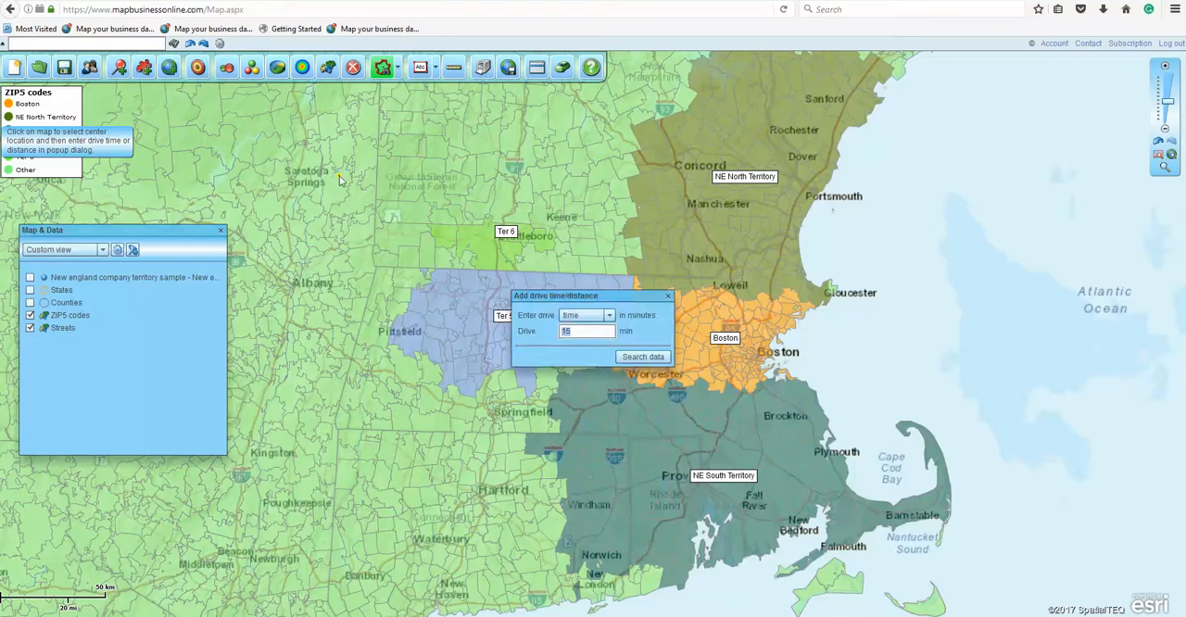
key("Return")
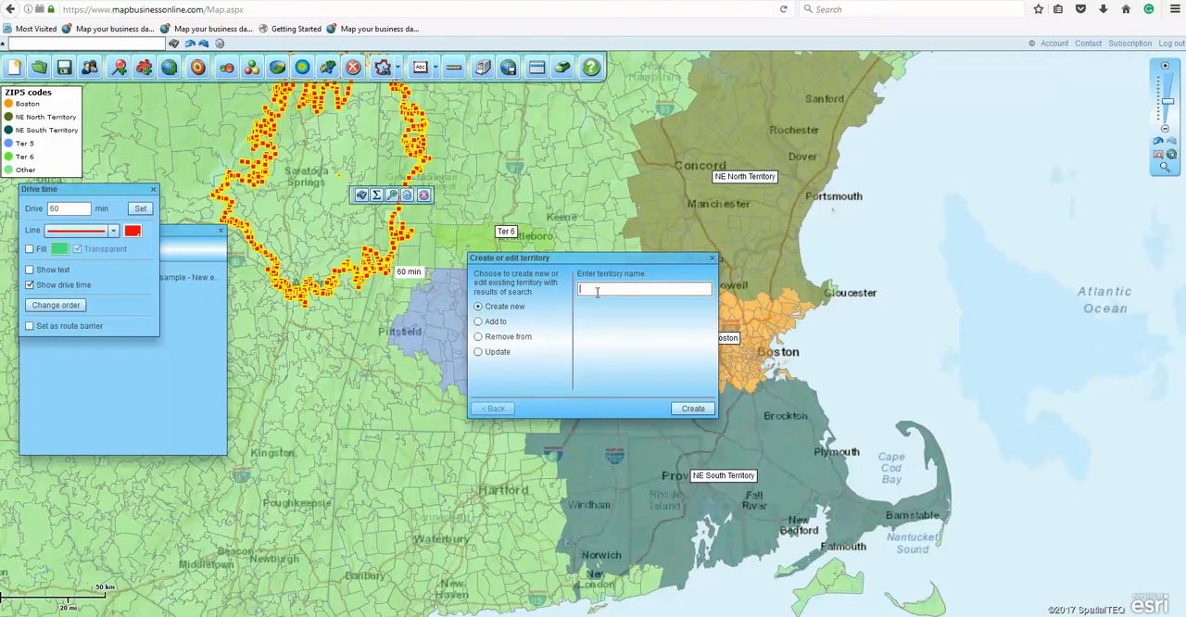
left_click(693, 407)
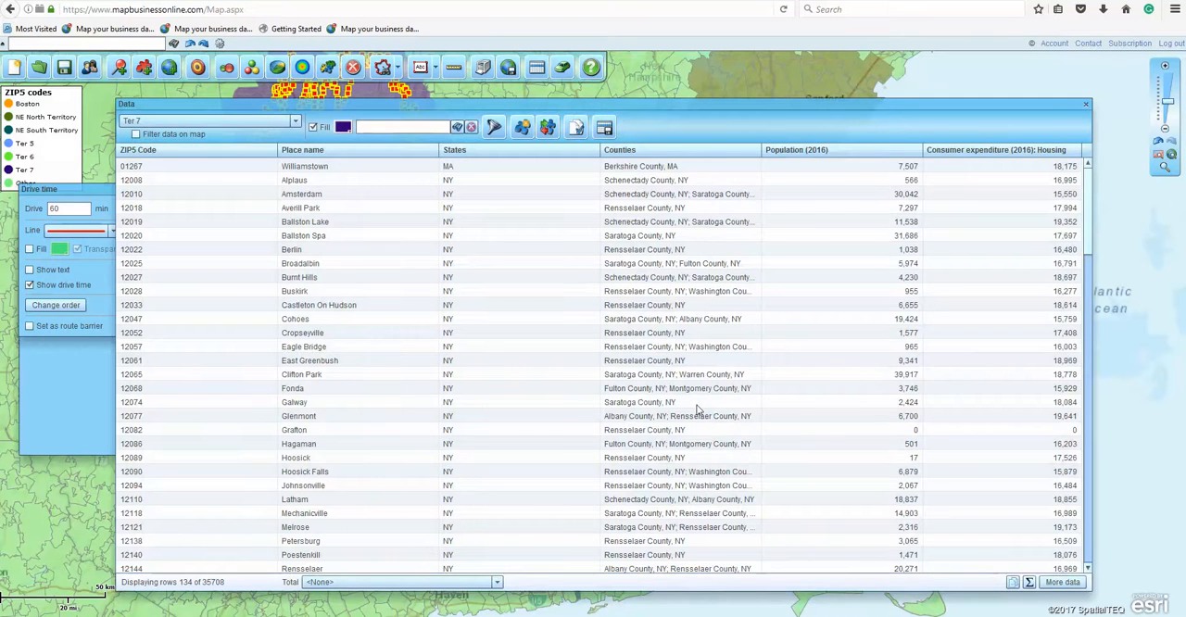
left_click(1086, 104)
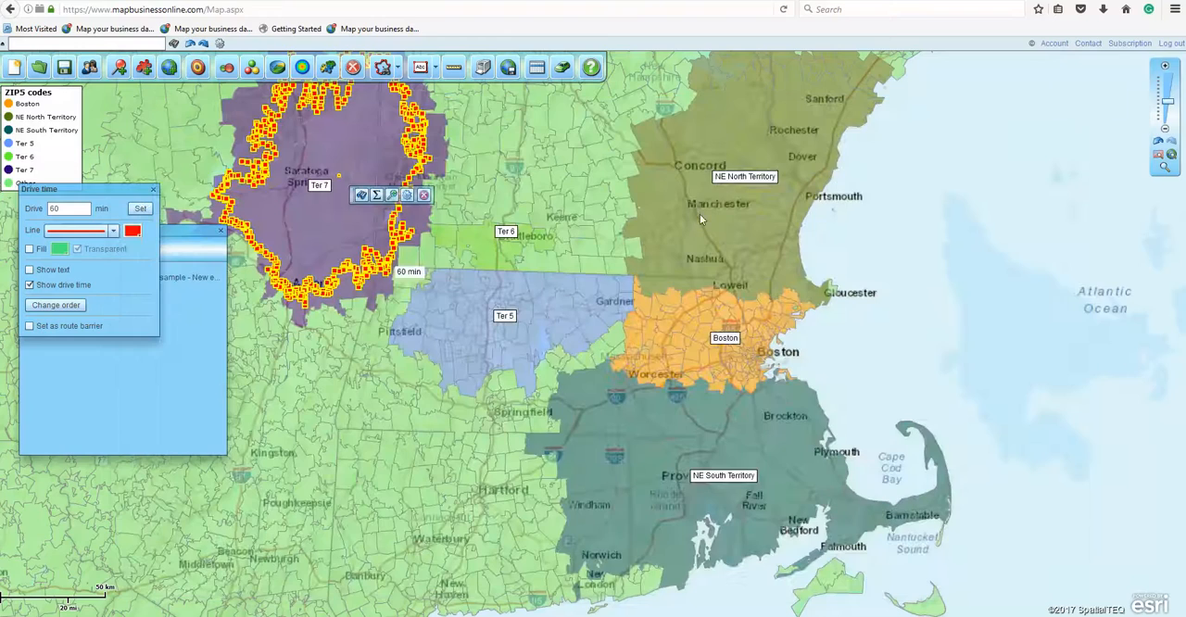
left_click(876, 214)
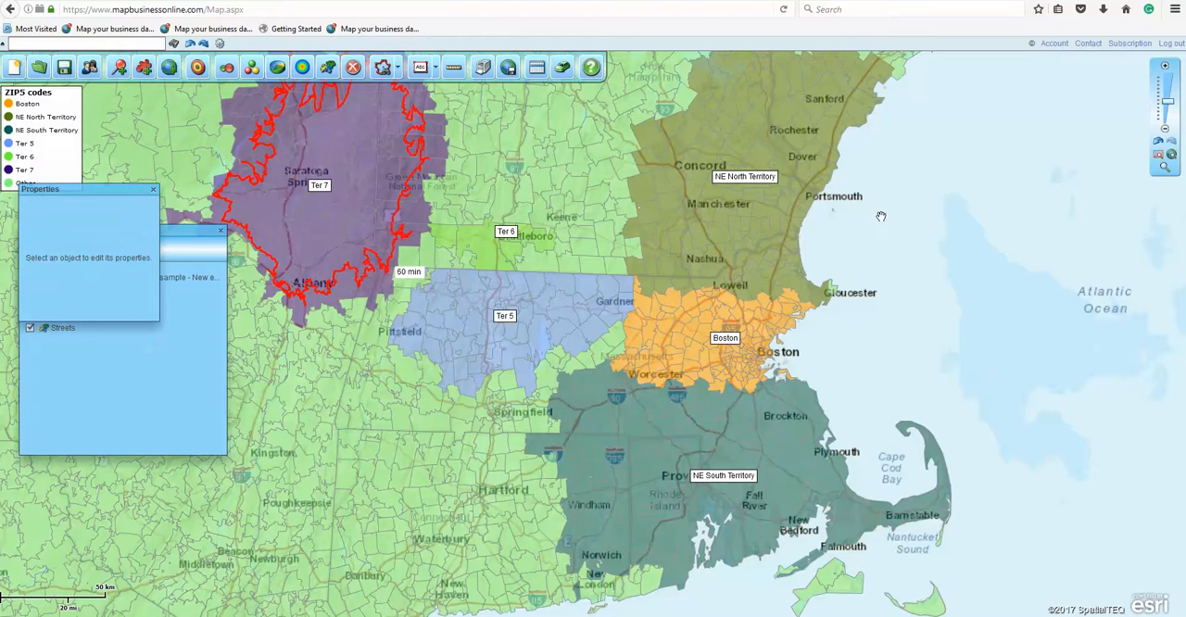
left_click(153, 191)
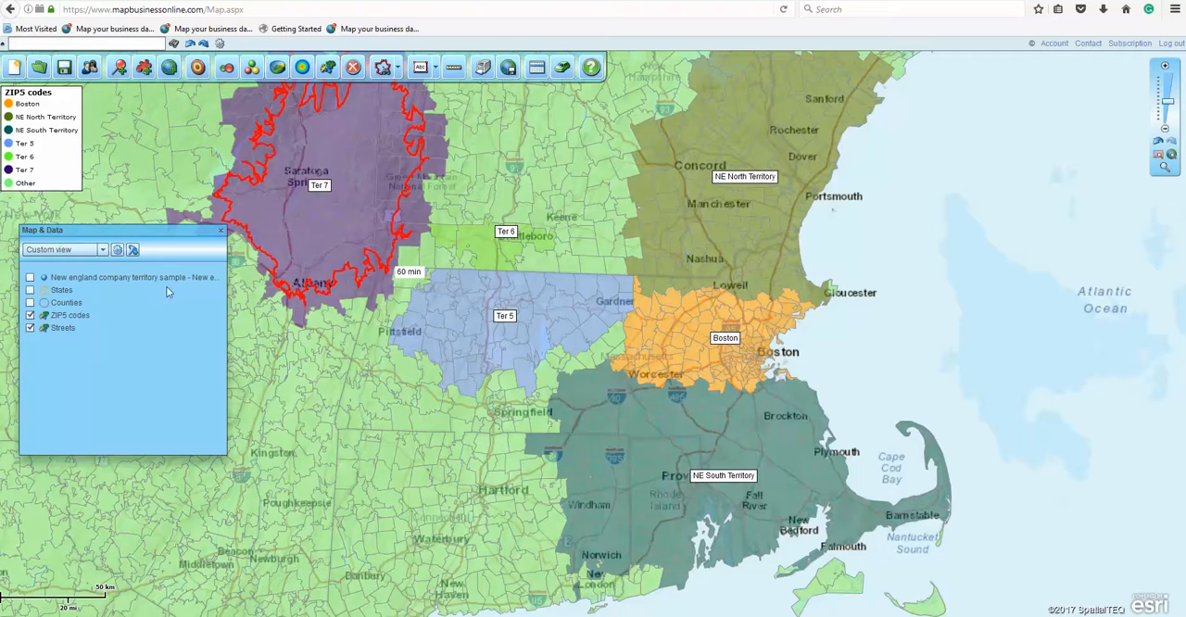
Step: Change the fill color of the ZIP5 codes map layer to pale yellow
left_click(212, 316)
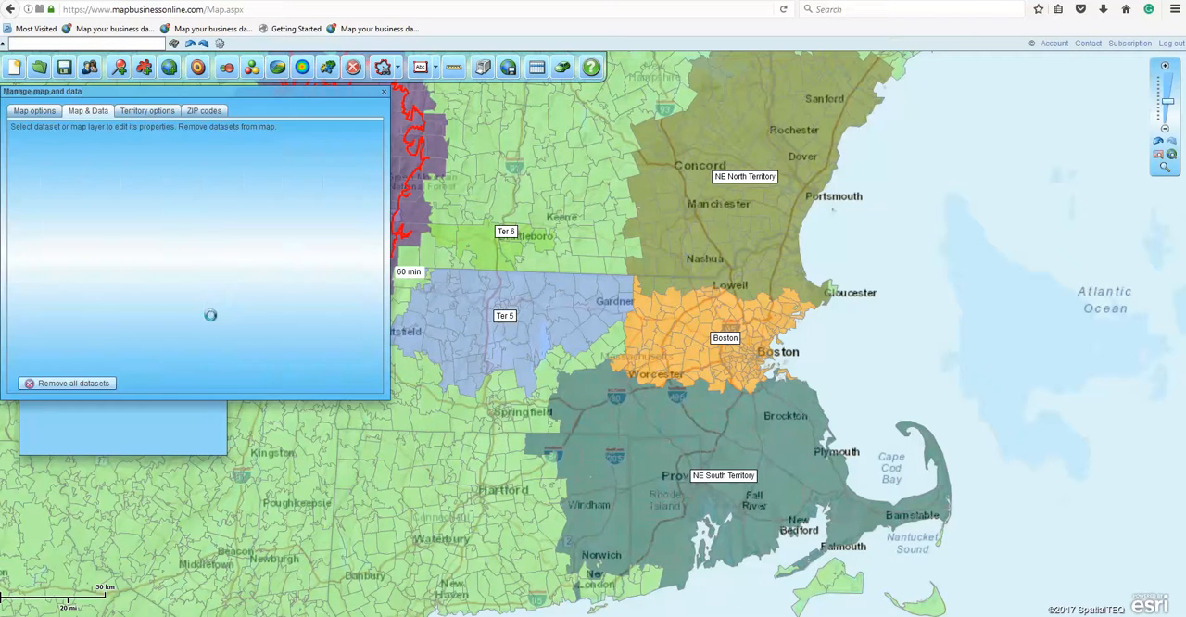
left_click(174, 176)
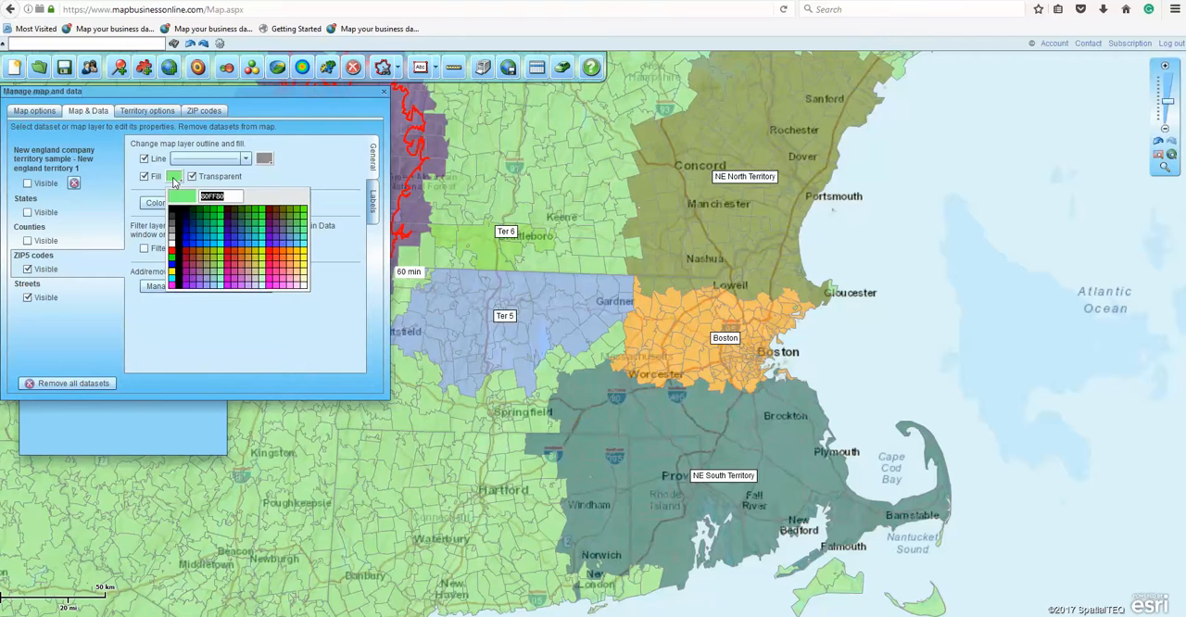
left_click(304, 284)
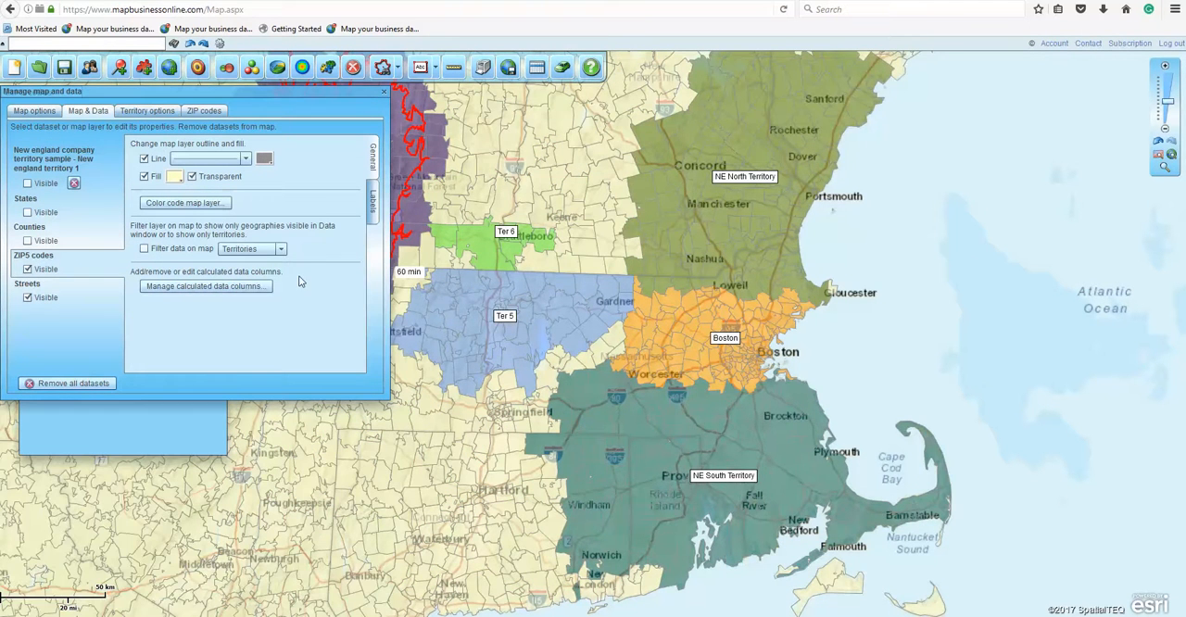
left_click(384, 91)
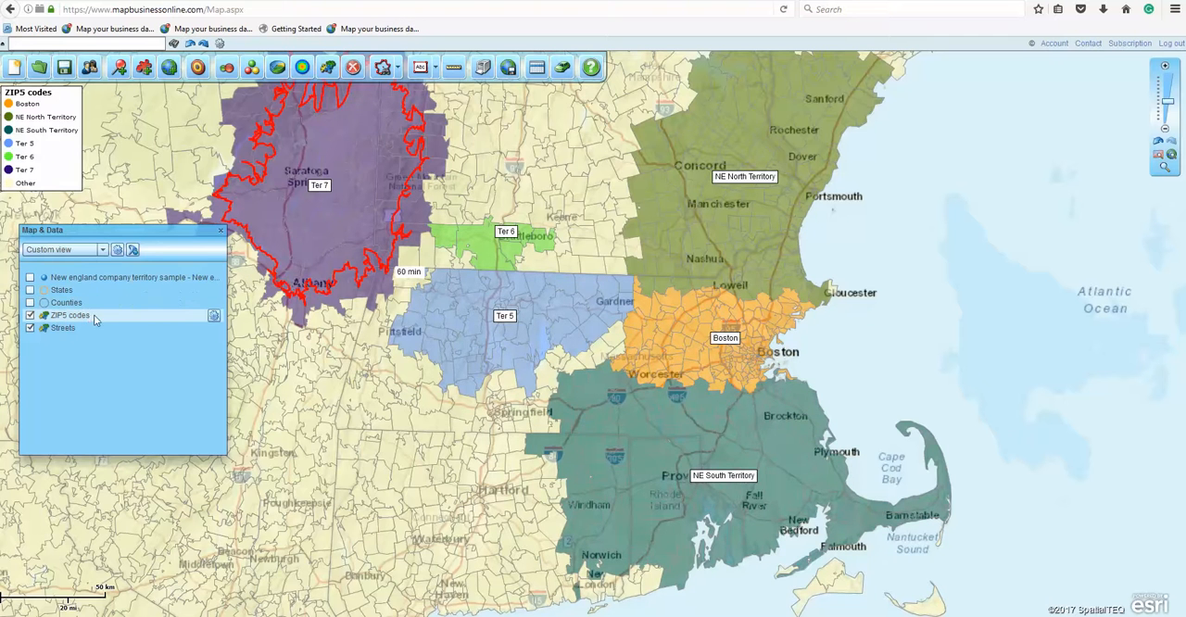
Step: Add a demographic total of Population (2016) with the prefix "Pop -" to the ZIP5 codes layer's territory labels
left_click(213, 316)
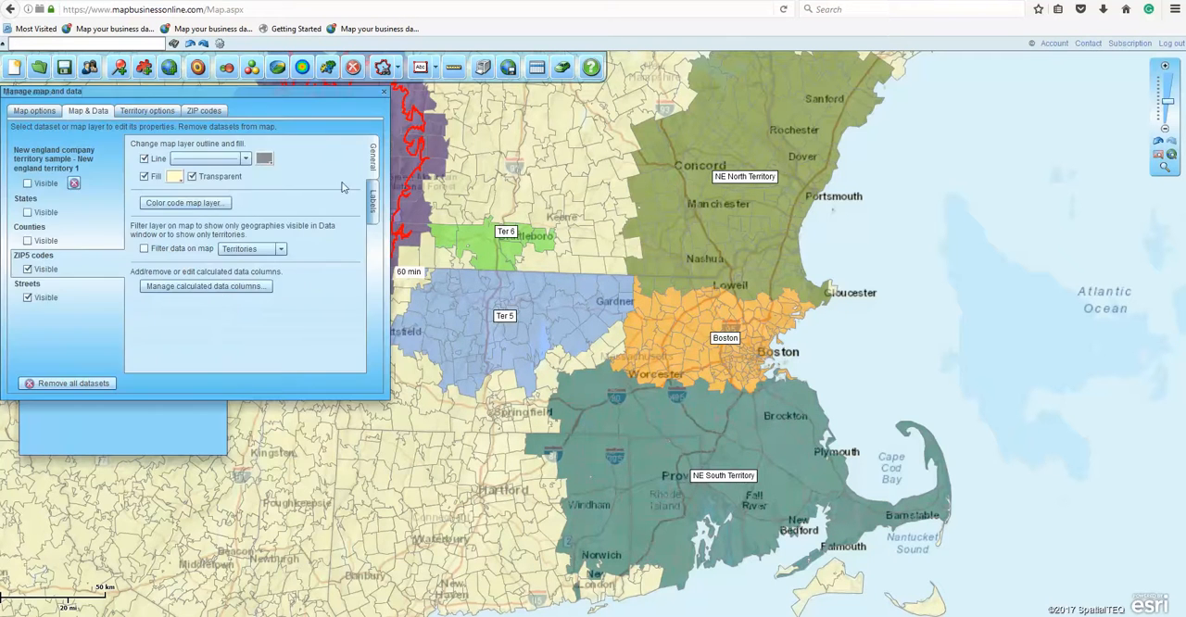
left_click(374, 197)
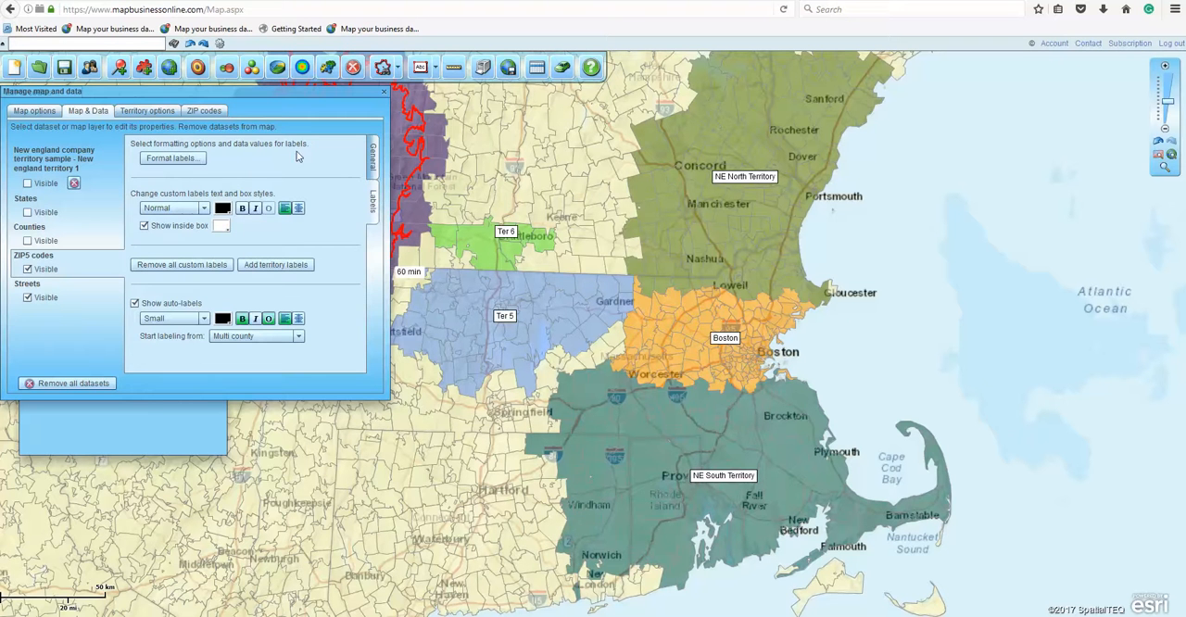
left_click(165, 159)
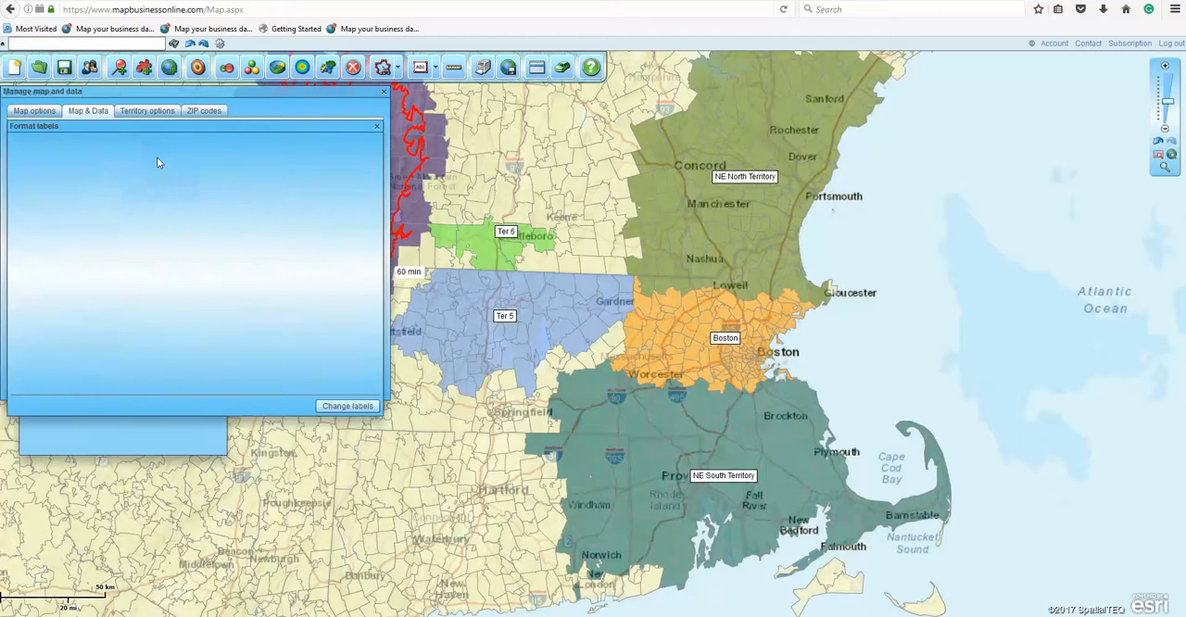
left_click(160, 145)
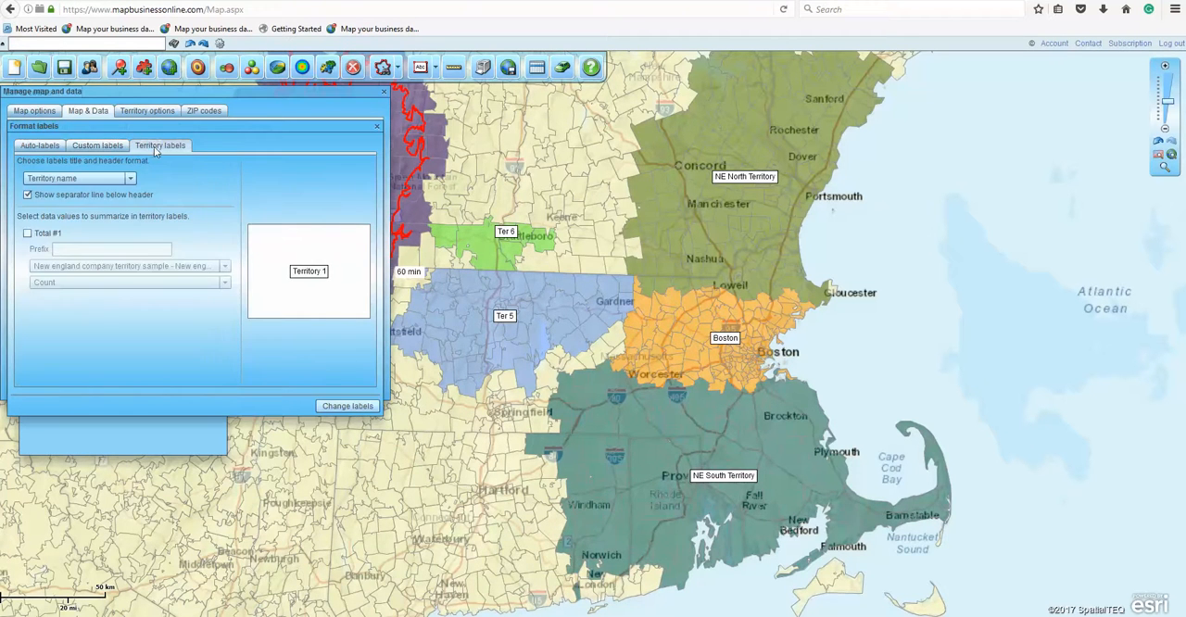
left_click(28, 234)
left_click(222, 266)
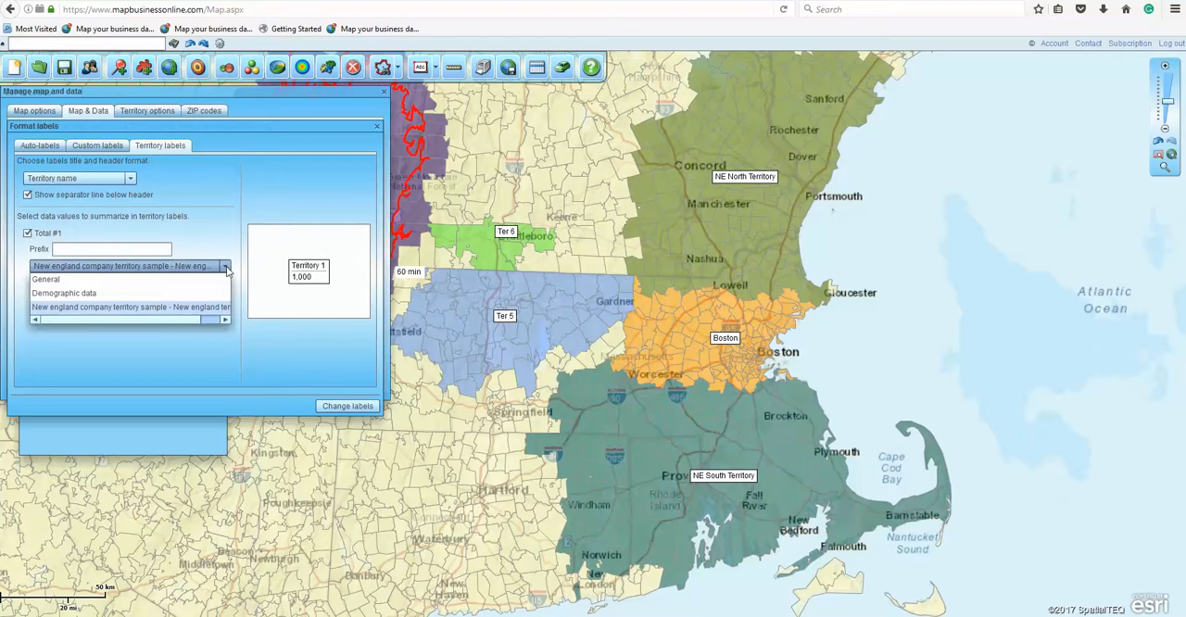
left_click(51, 293)
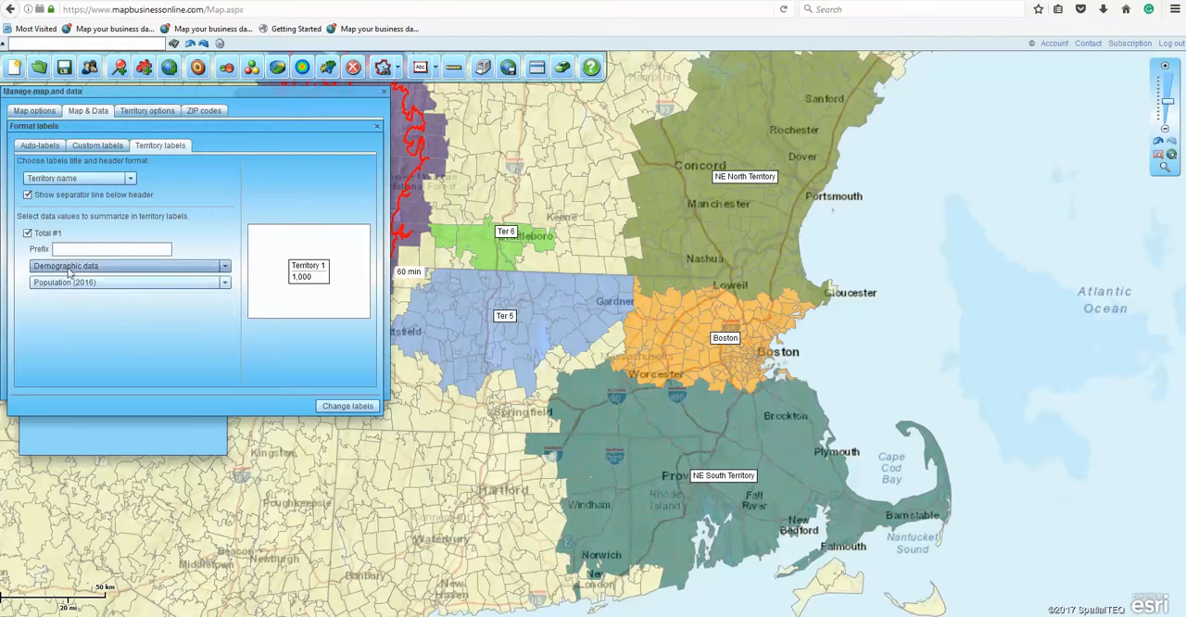
left_click(115, 251)
type("Pop")
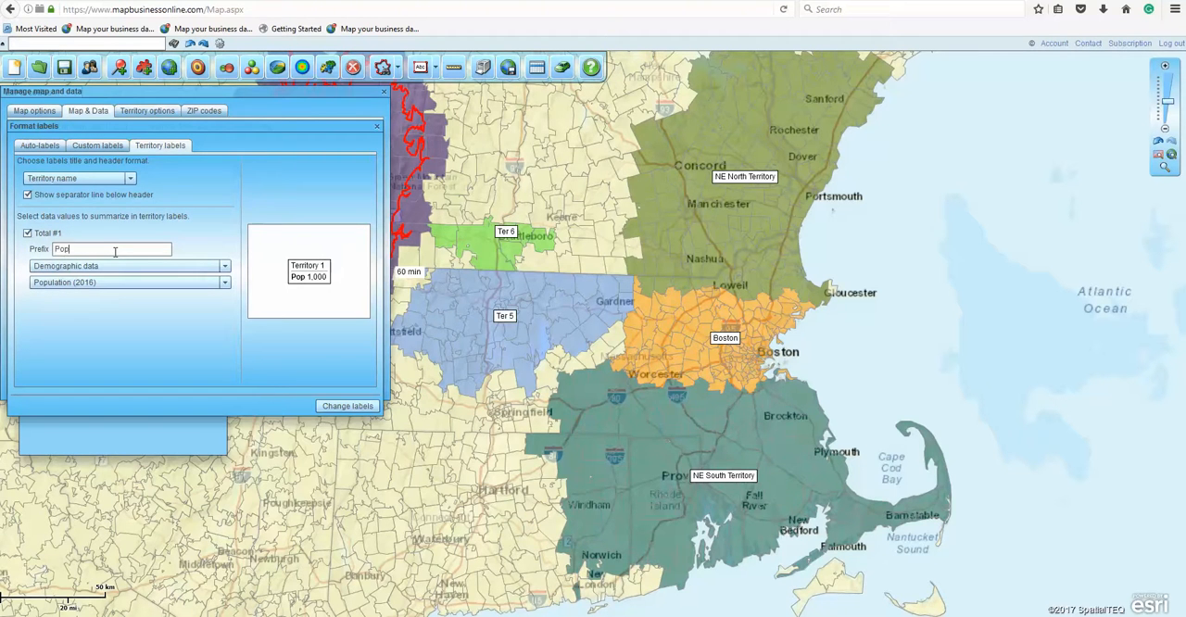
type(" -")
left_click(350, 407)
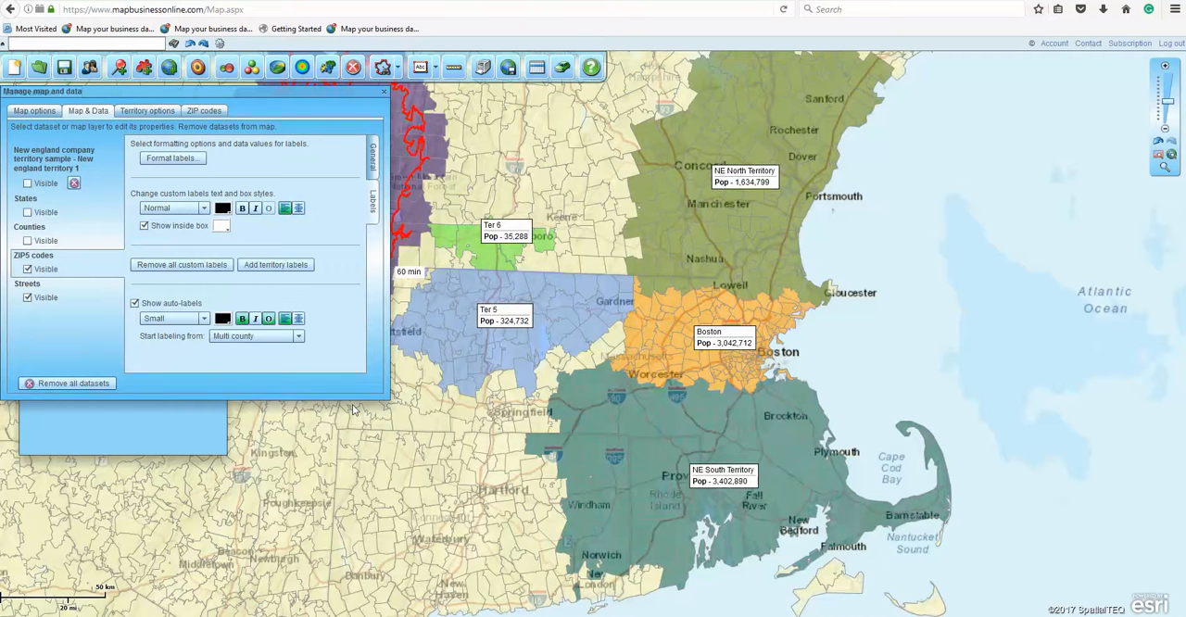
left_click(383, 91)
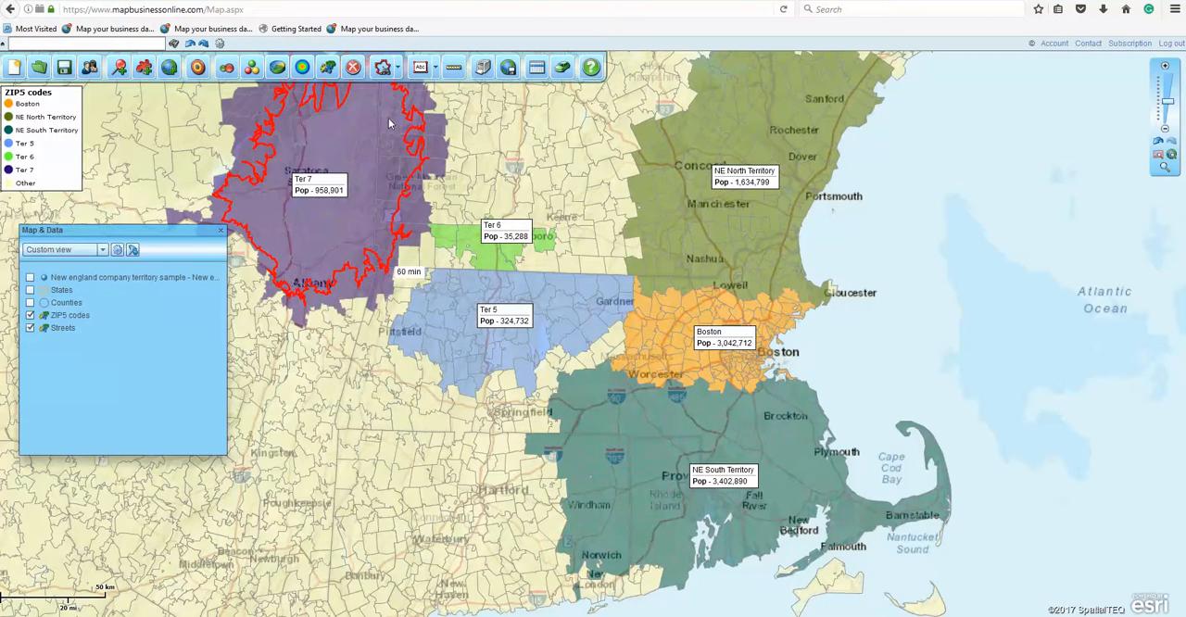
mouse_move(277, 248)
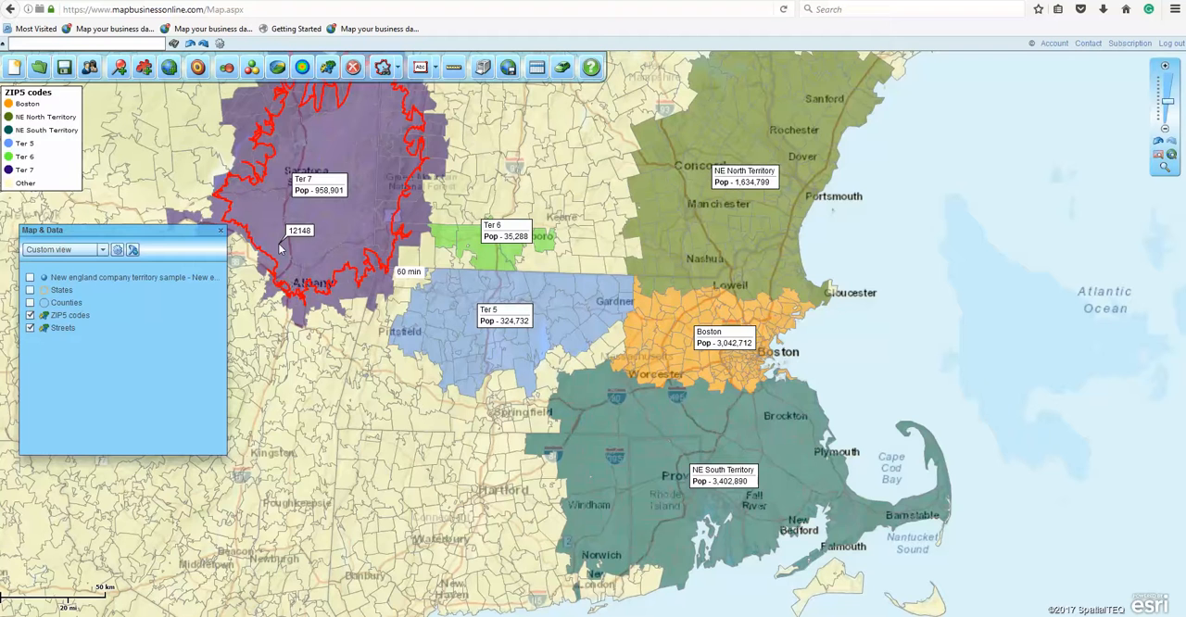